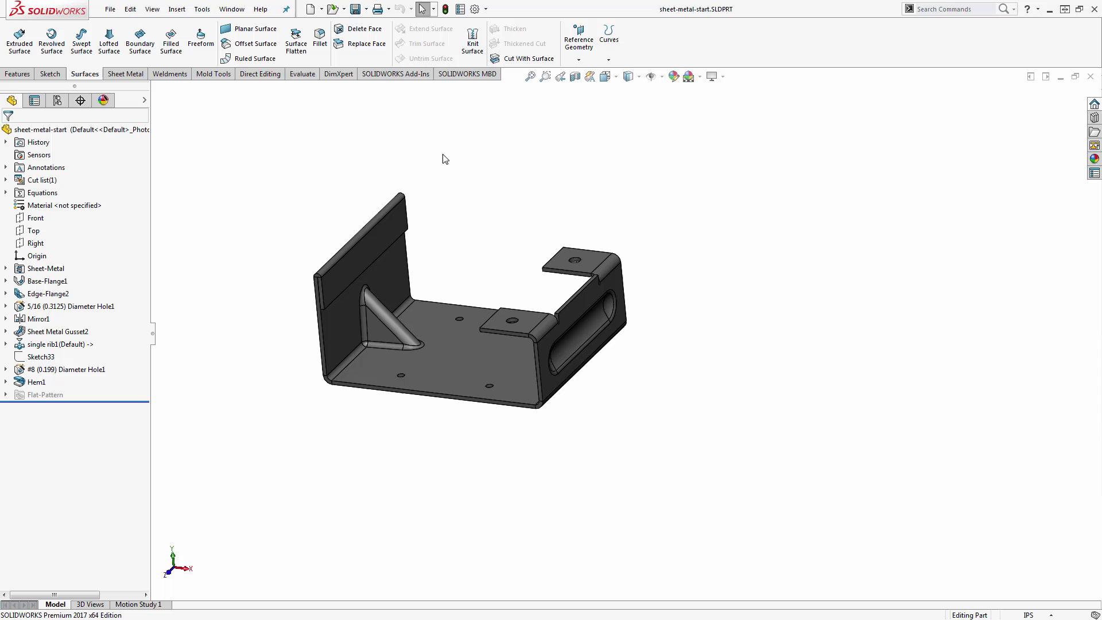
Start a DXF export of the folded bracket, adding 2 to the end of the suggested flat pattern file name
left_click(366, 9)
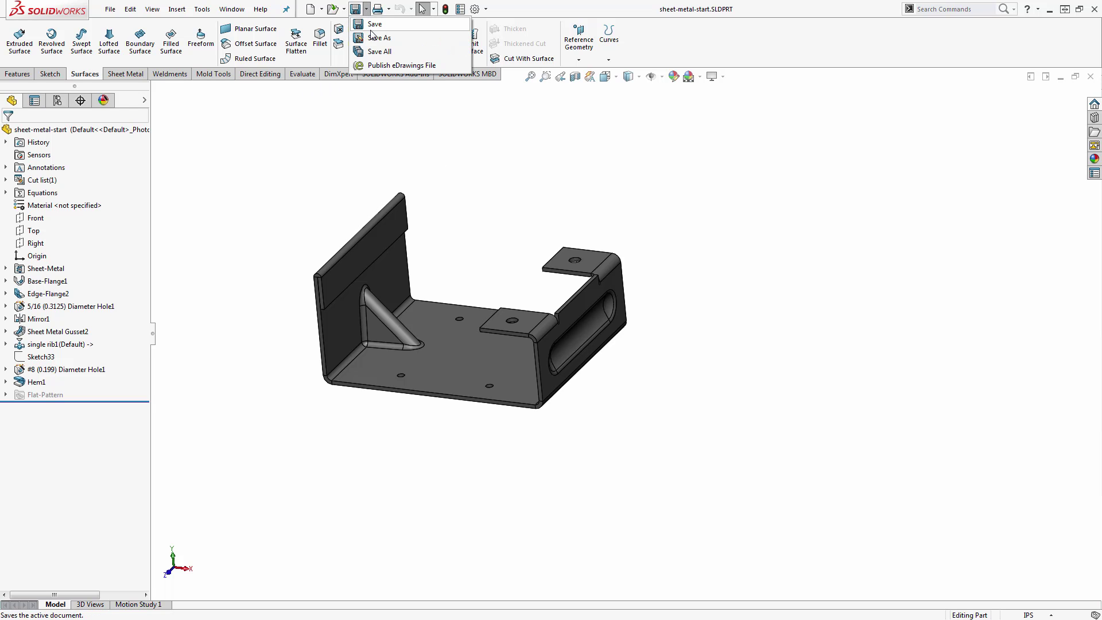
left_click(371, 37)
left_click(411, 331)
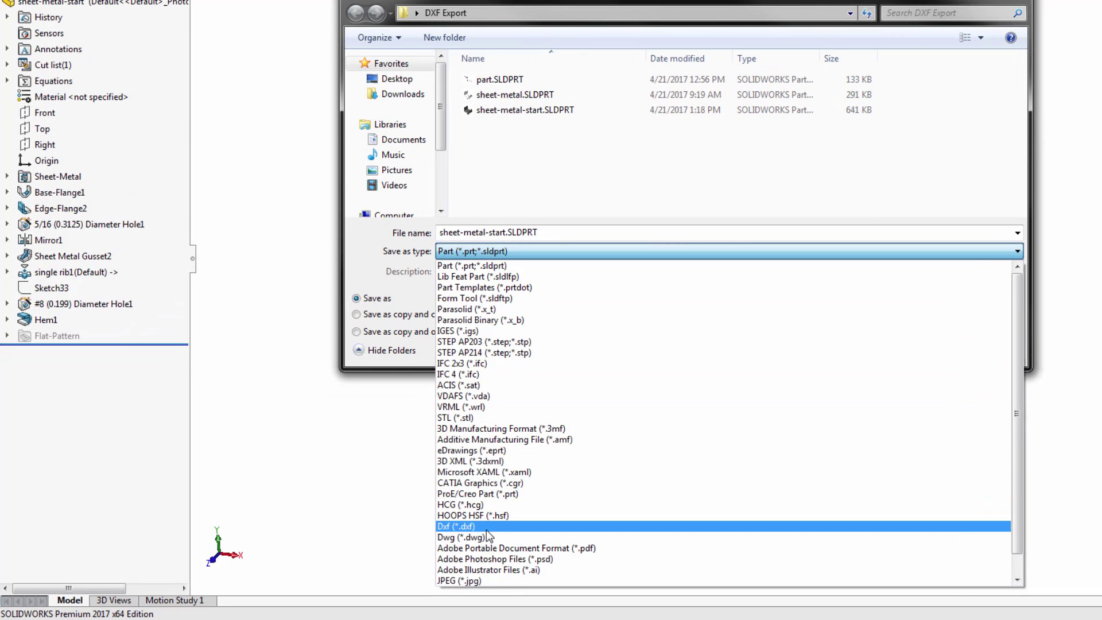
left_click(487, 527)
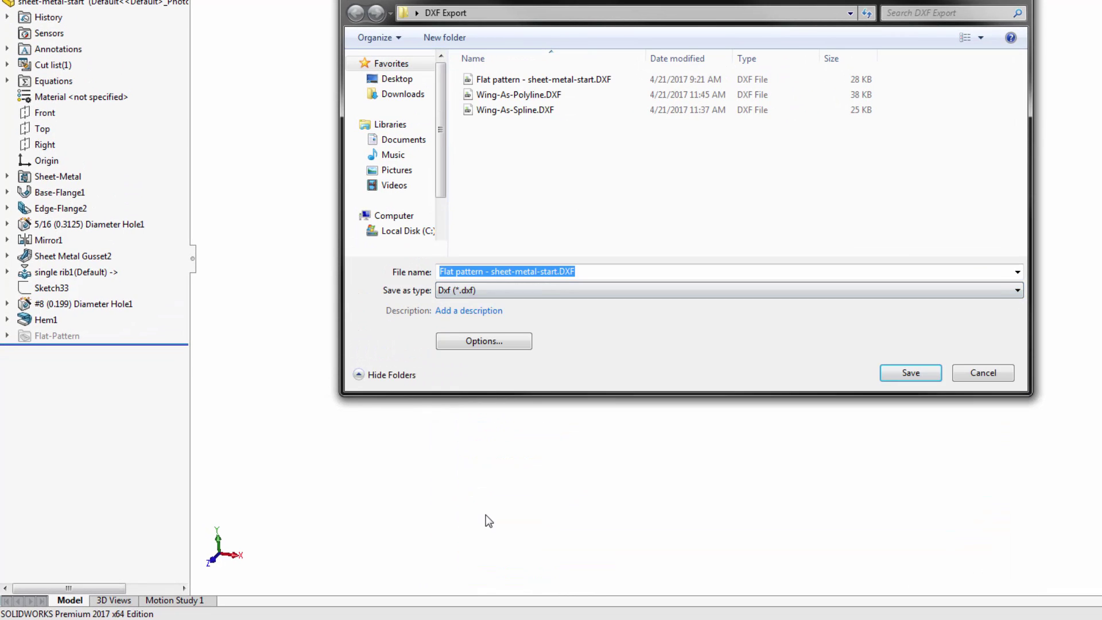
left_click(560, 272)
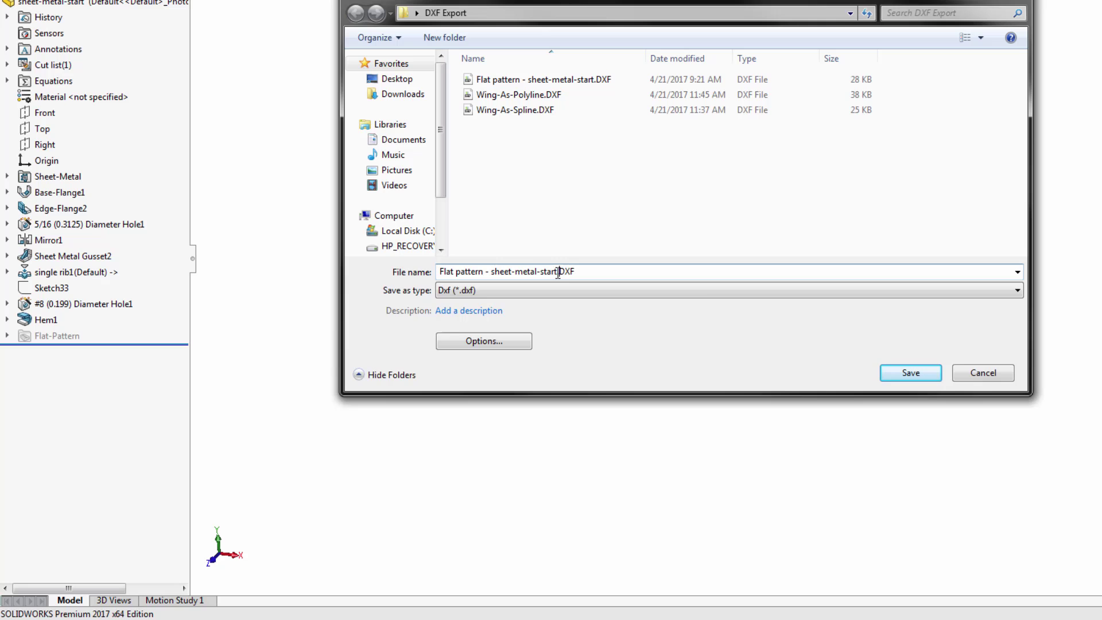
type("2")
left_click(909, 374)
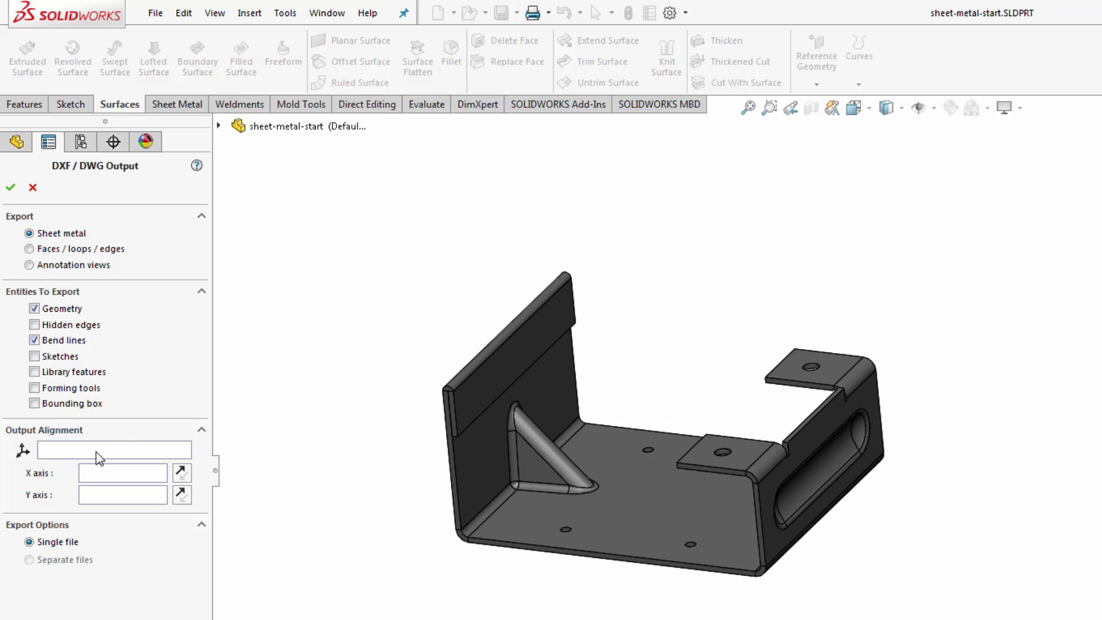
Preview the sheet metal DXF output with geometry and bend lines, and cancel the export
left_click(11, 187)
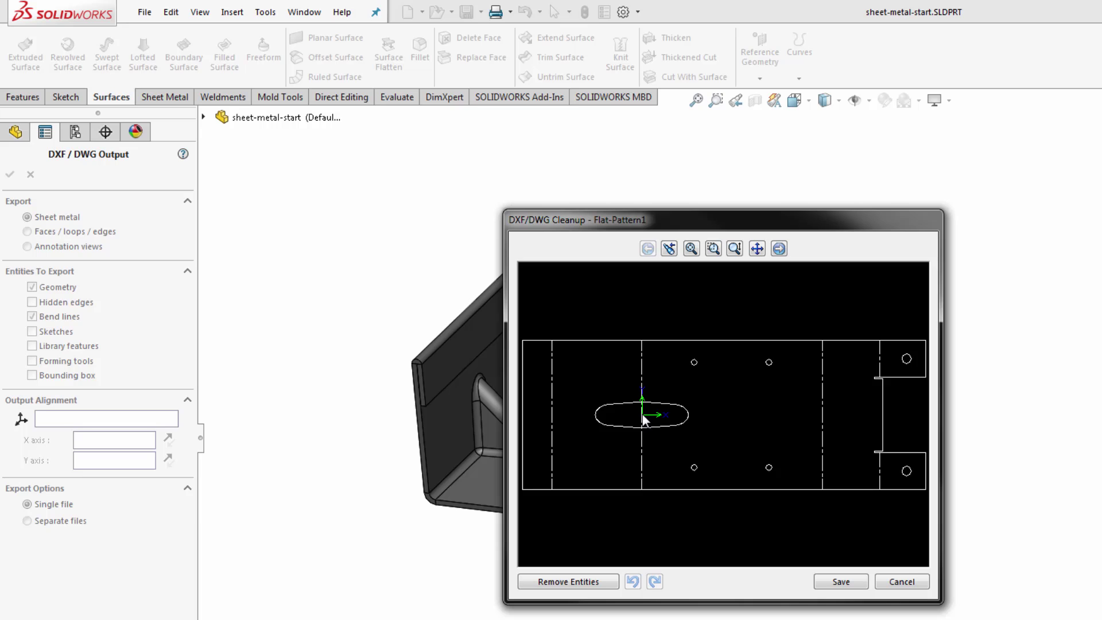
left_click(902, 581)
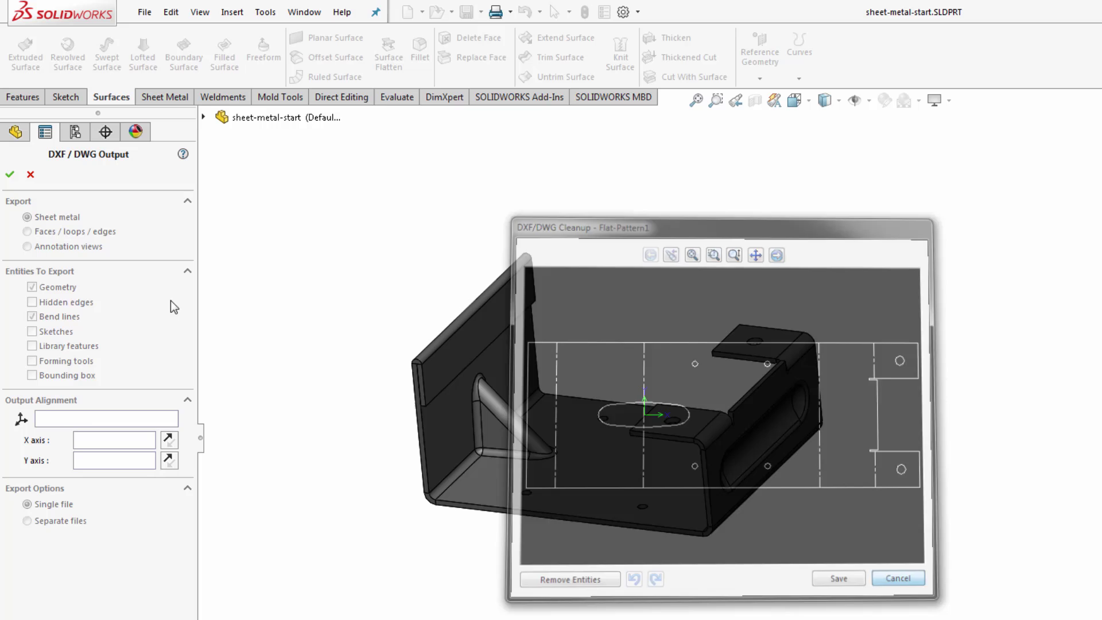
left_click(30, 175)
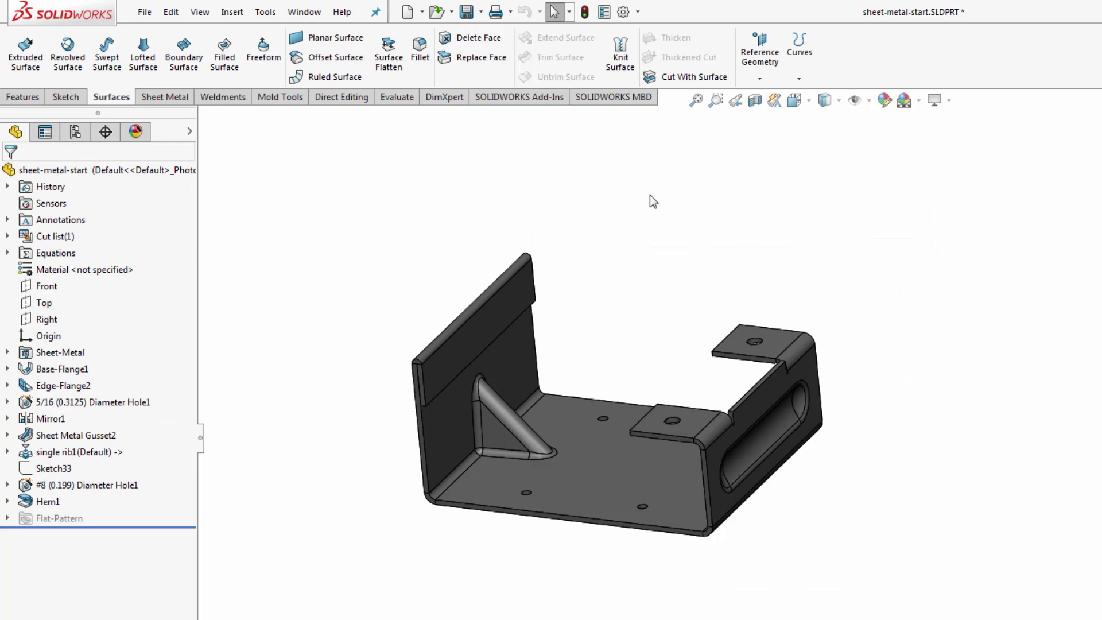
Flatten the sheet metal part and start saving it as a DXF file named 3
left_click(165, 96)
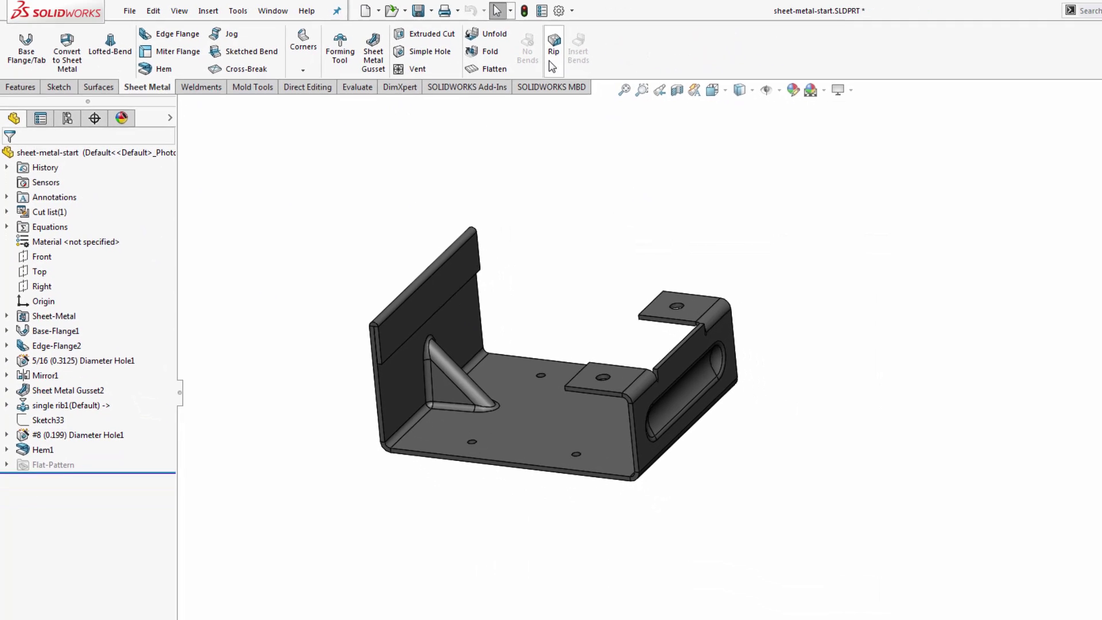
left_click(421, 60)
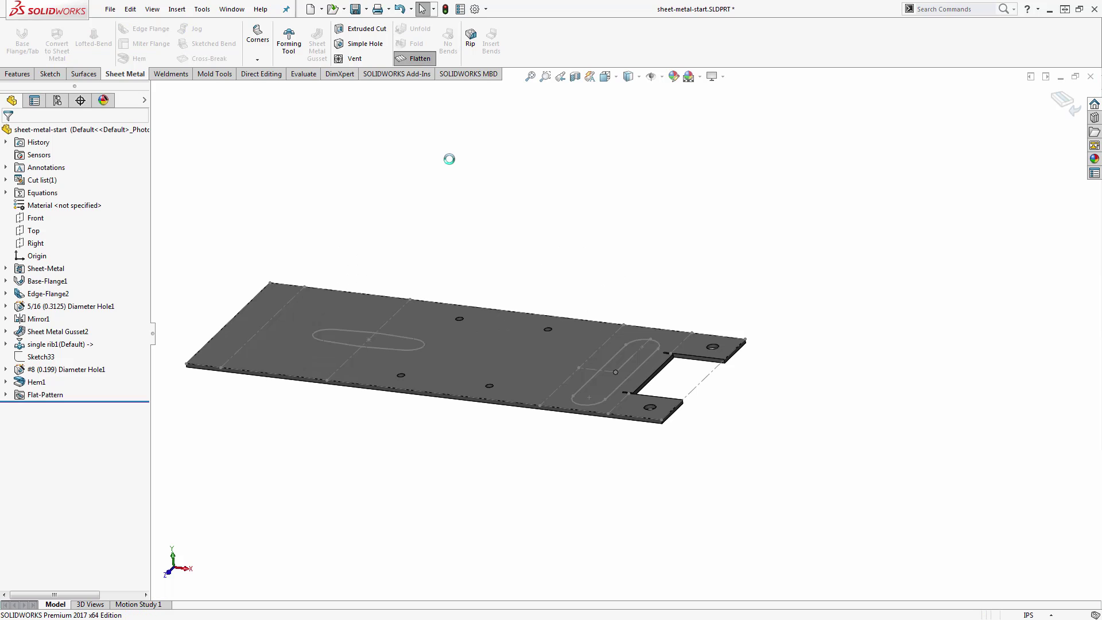
left_click(110, 9)
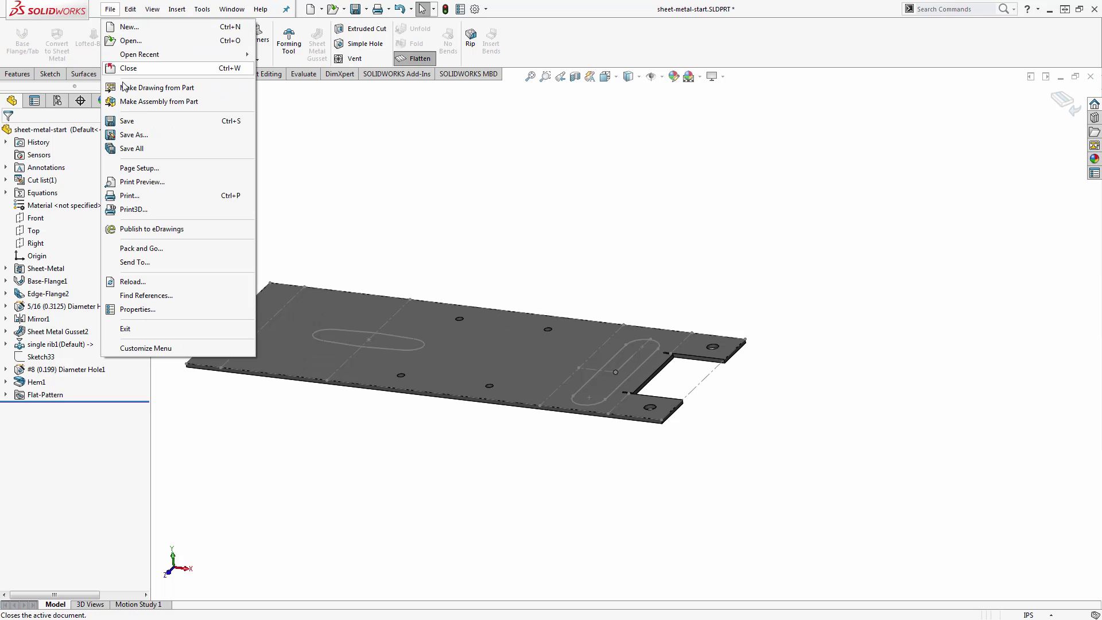
left_click(134, 134)
left_click(371, 327)
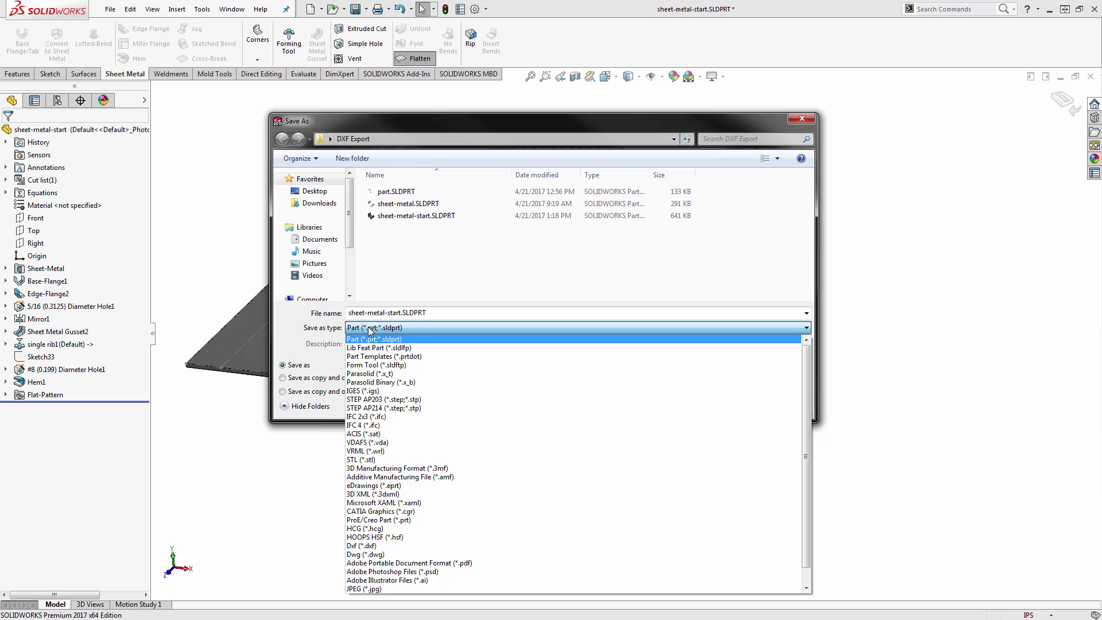
left_click(384, 546)
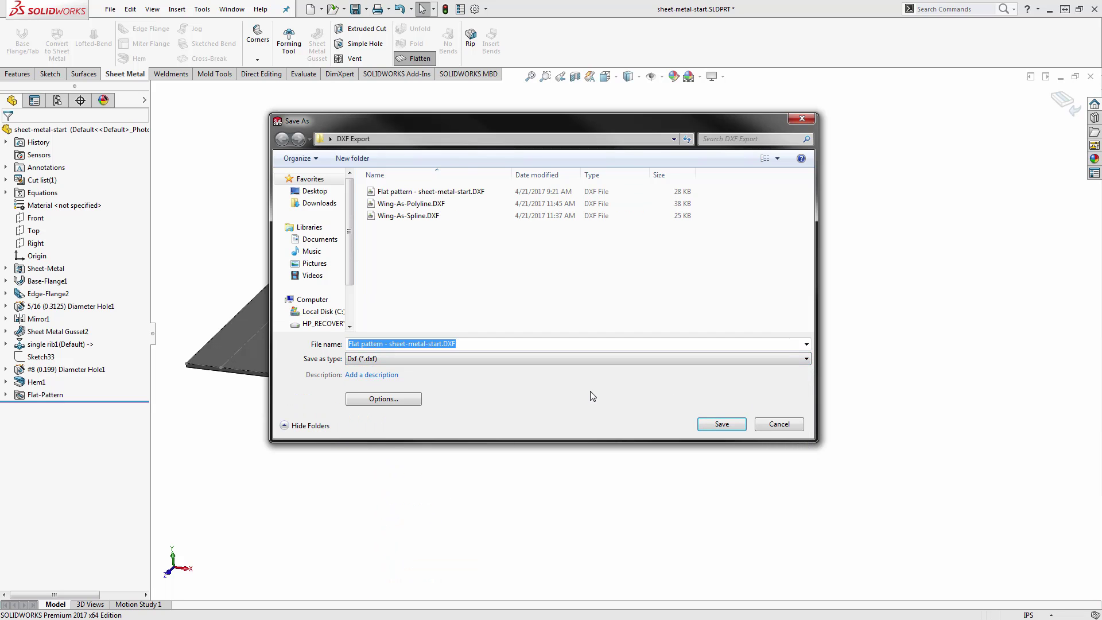
type("3")
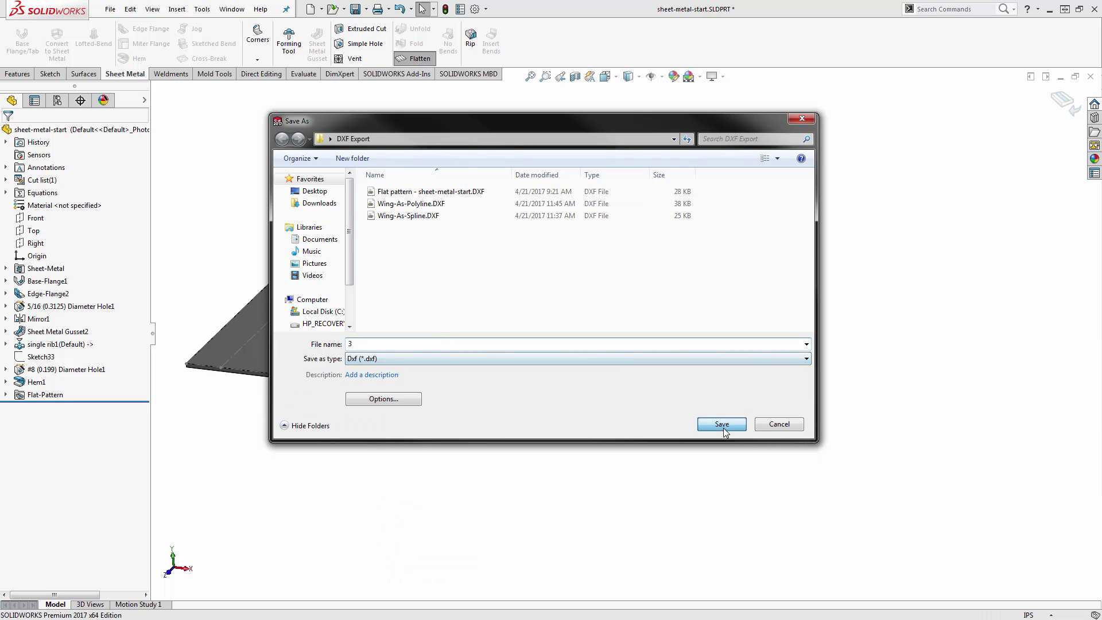
left_click(722, 424)
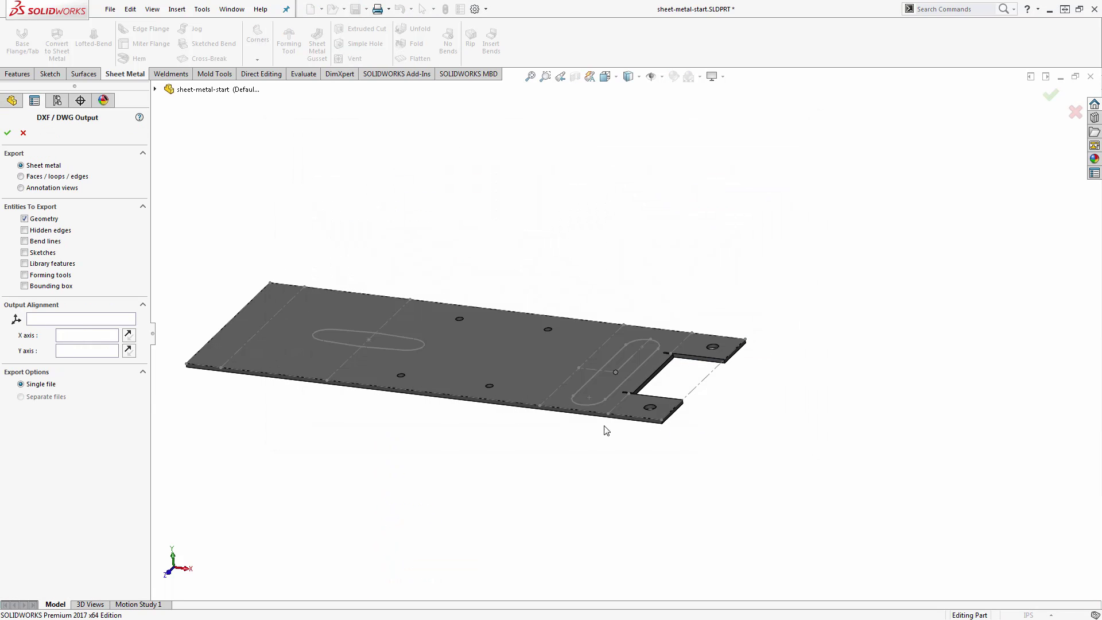
Align the DXF output origin to the plate's corner vertex, with the X axis along the adjoining long edge and the Y axis along the short end edge
left_click(102, 319)
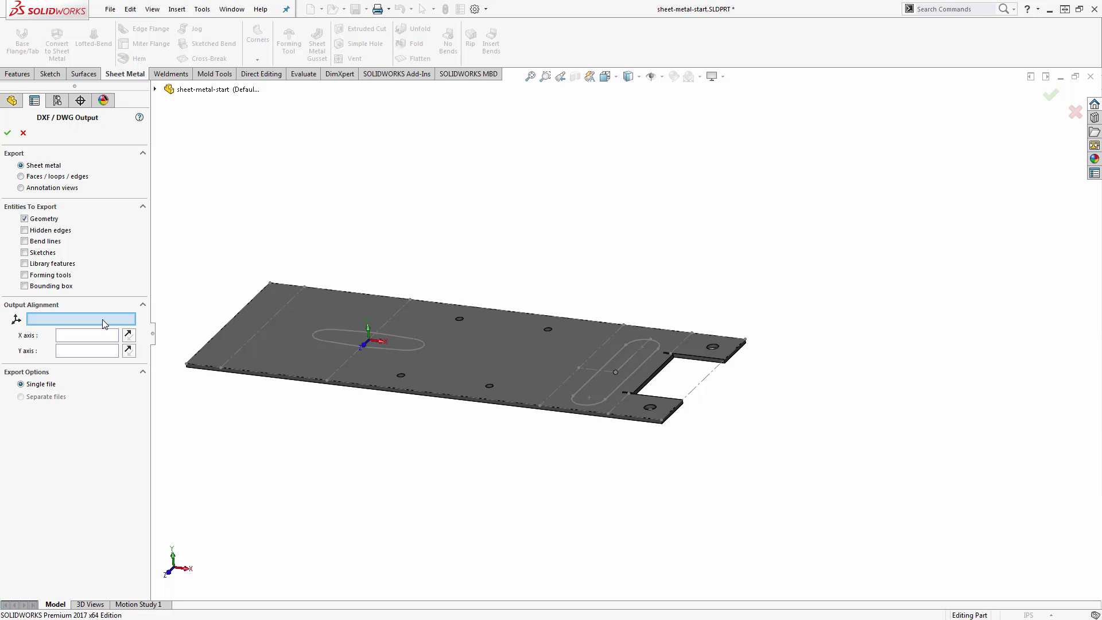
left_click(187, 367)
scroll(291, 350, "down", 3)
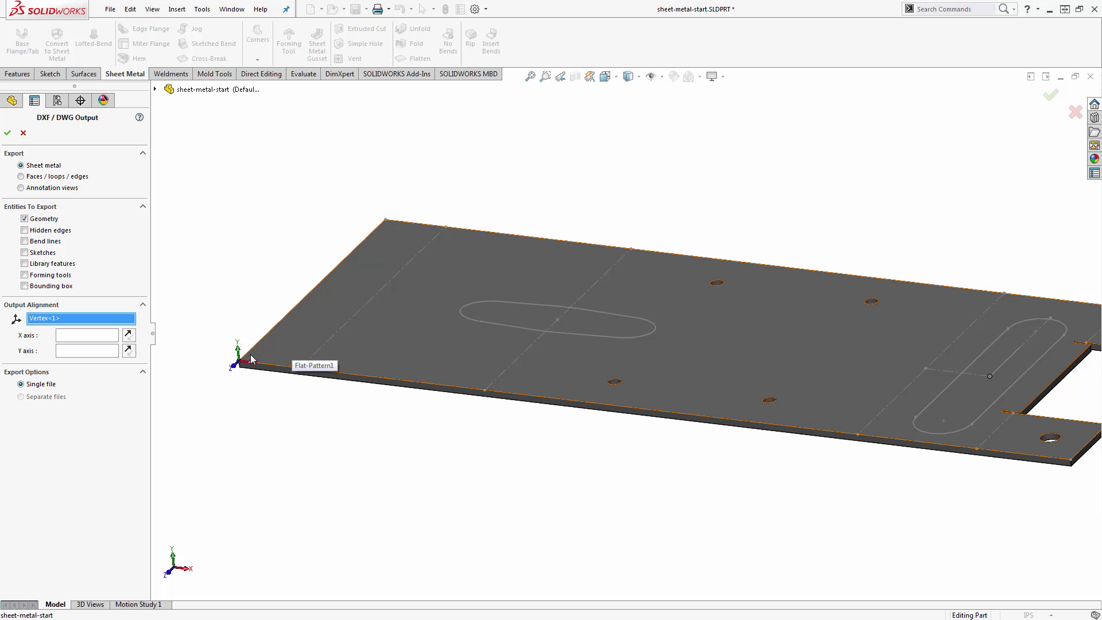
left_click(84, 339)
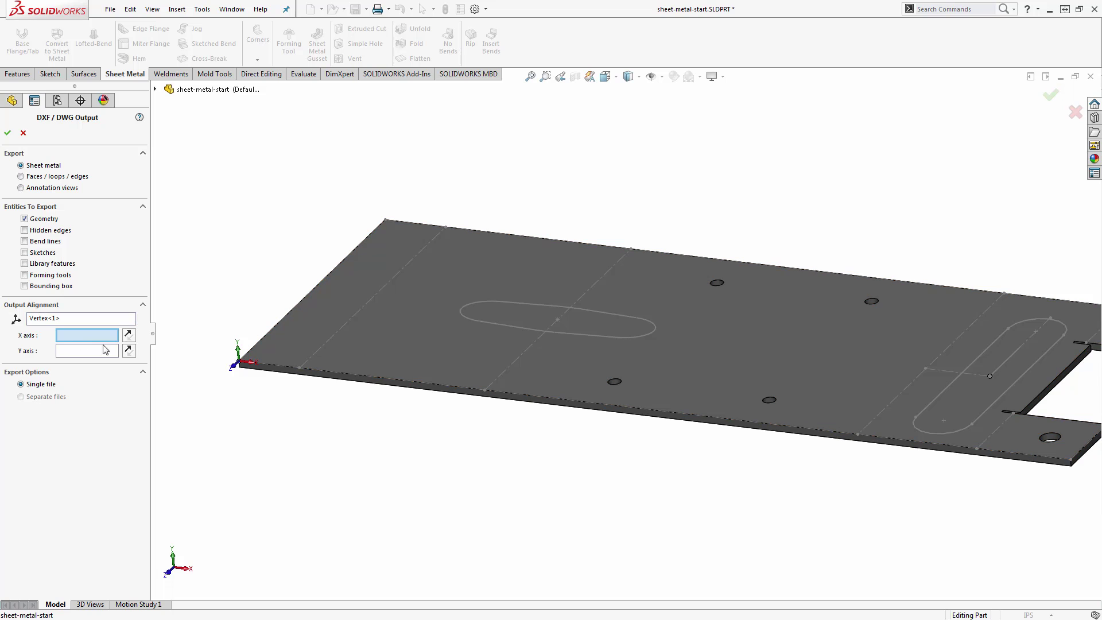
left_click(281, 371)
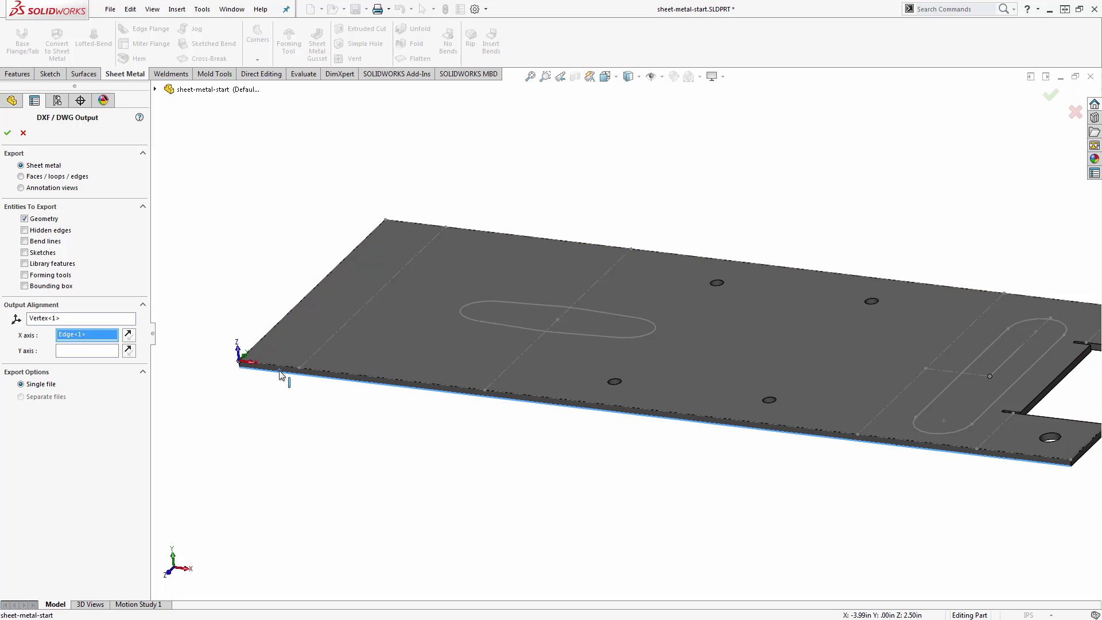
left_click(63, 352)
middle_click_drag(175, 371, 241, 380)
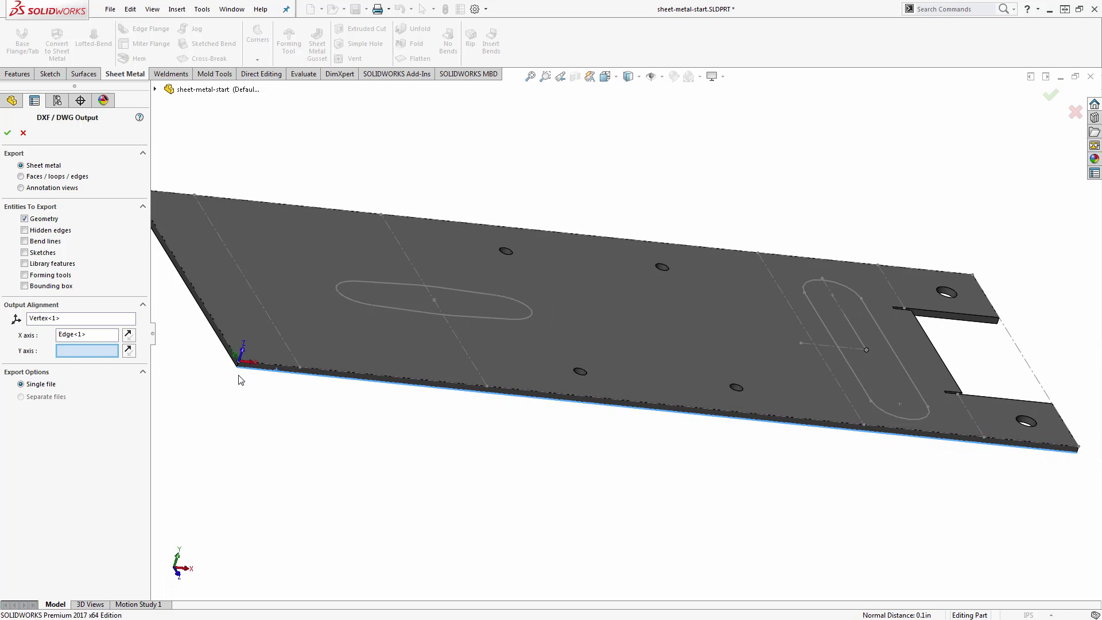
left_click(234, 366)
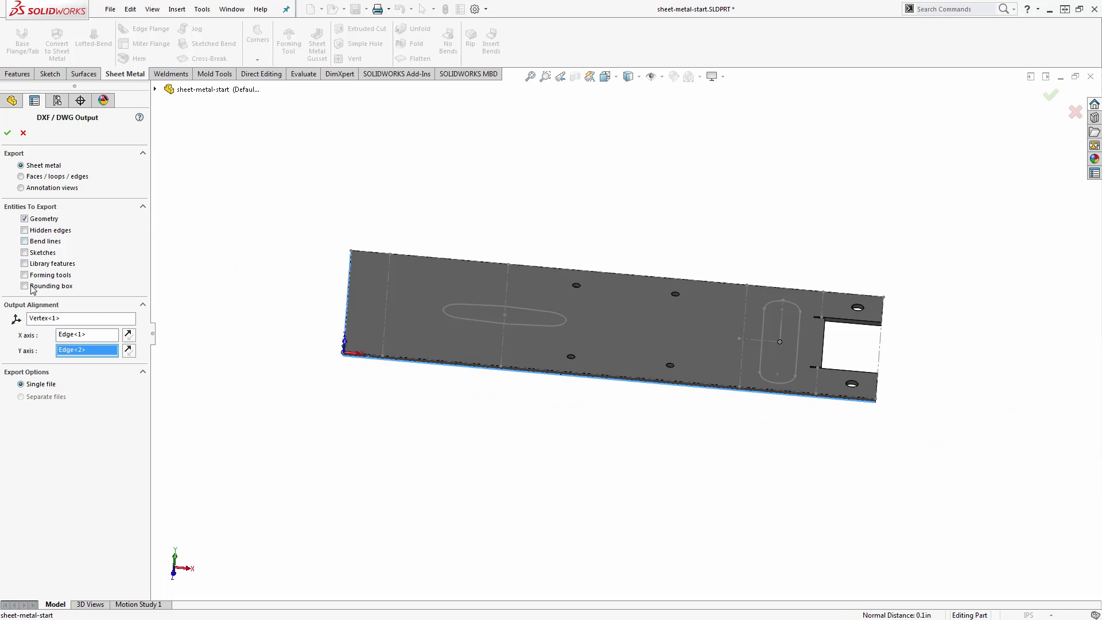
mouse_move(380, 344)
middle_mouse_down()
mouse_move(364, 361)
mouse_move(391, 348)
middle_mouse_up()
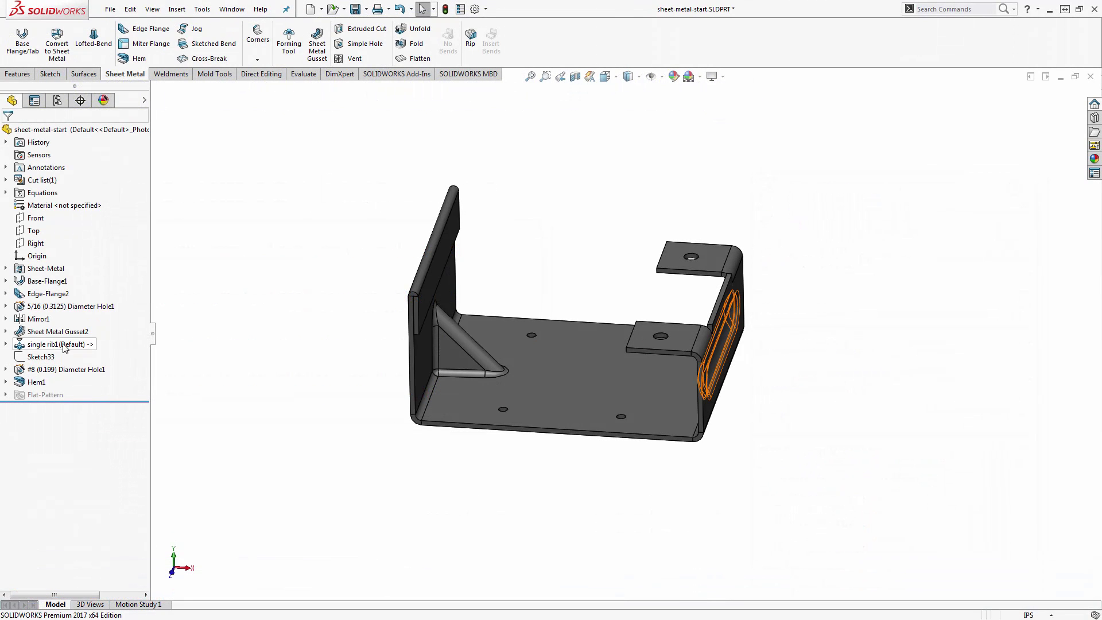
Open the Sheet Metal Gusset2 feature to review its Flat Pattern Visibility settings, and close it without changes
left_click(61, 332)
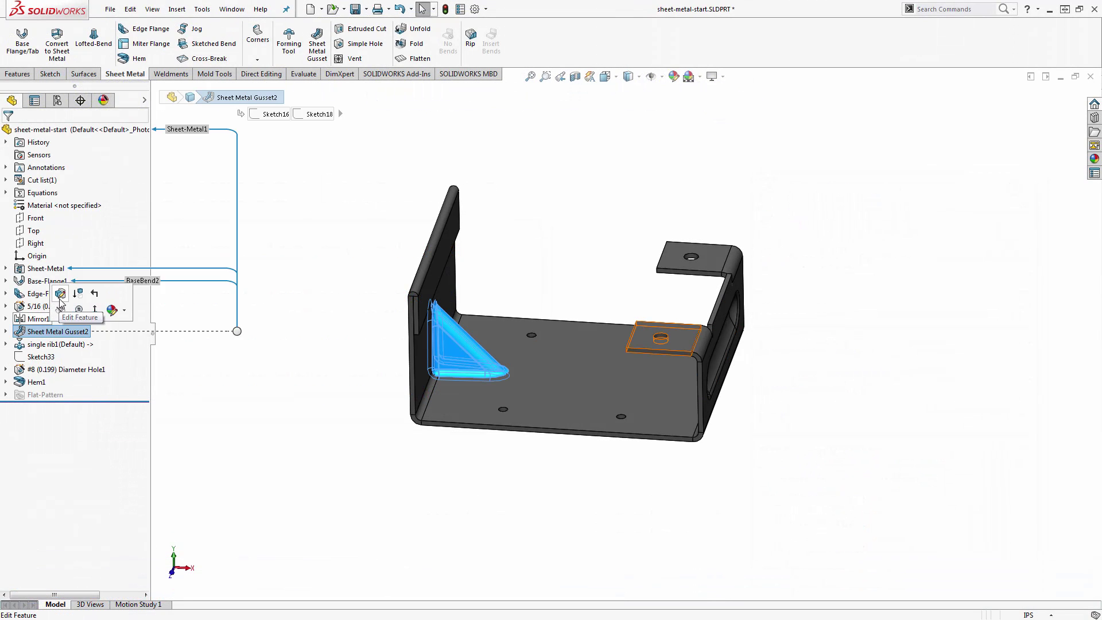
left_click(60, 293)
scroll(107, 434, "down", 3)
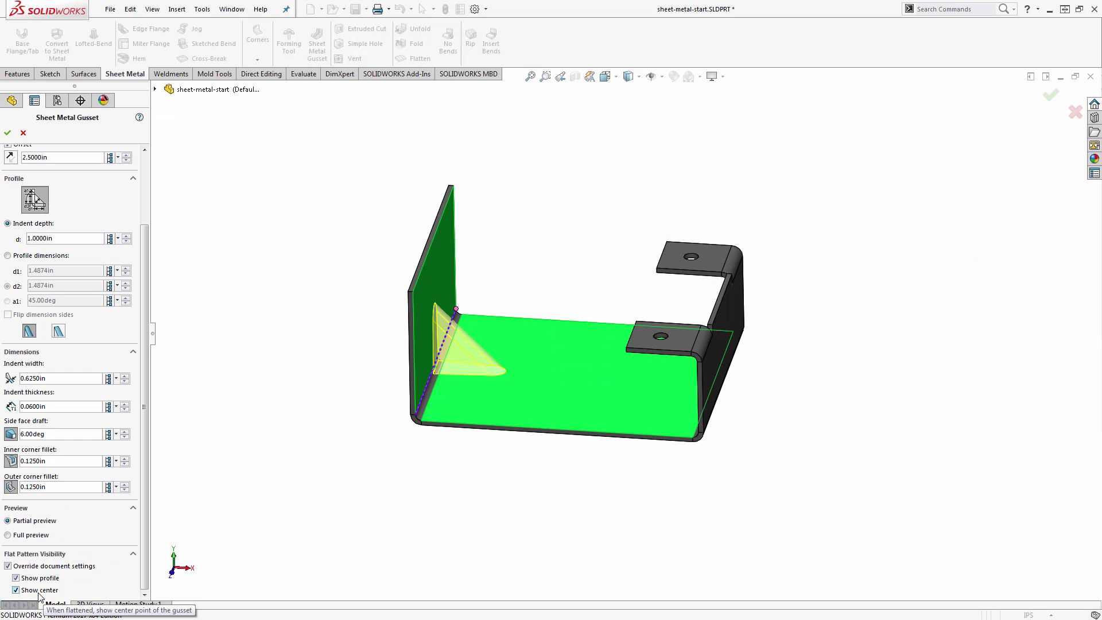
left_click(26, 134)
Flatten the sheet metal part and save it in DXF format as Flat pattern - sheet-metal-start3.DXF
left_click(429, 59)
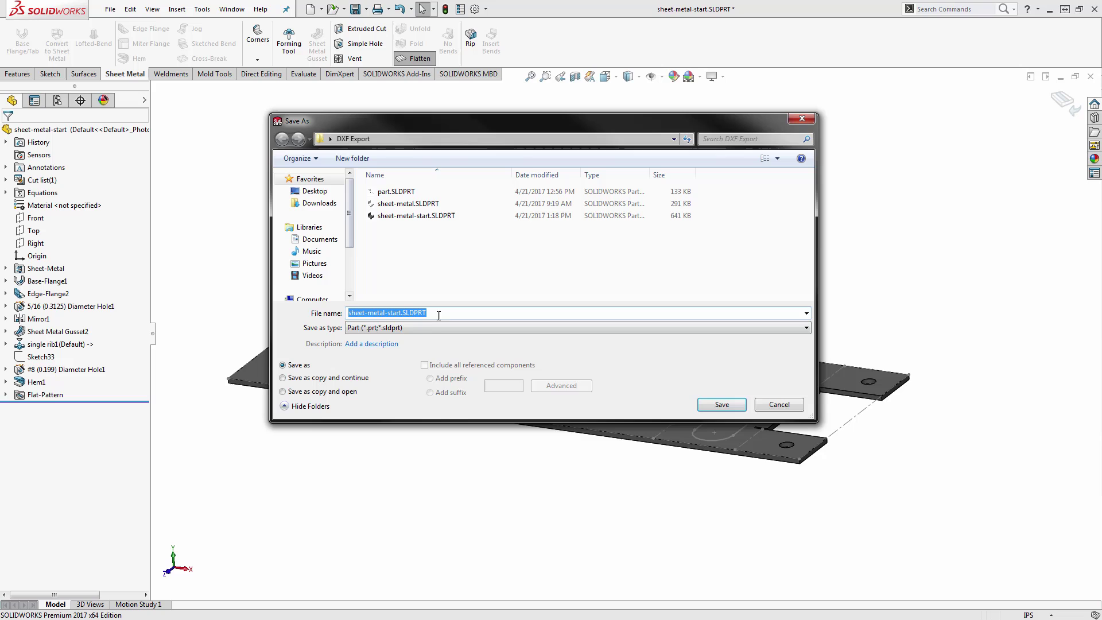
left_click(419, 327)
left_click(443, 546)
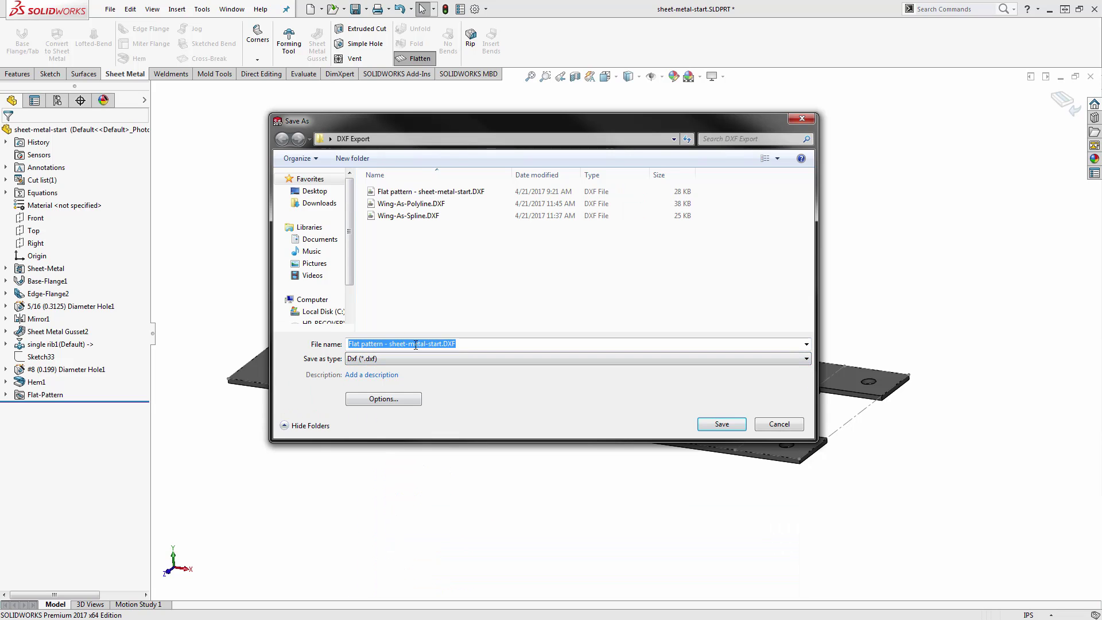
left_click(444, 343)
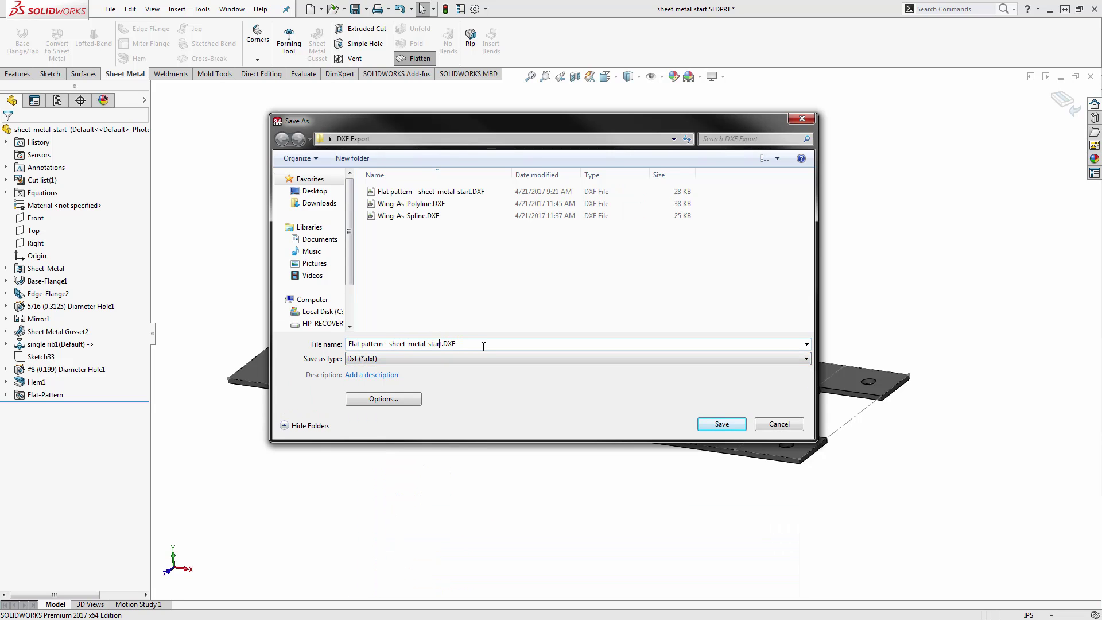
key("Return")
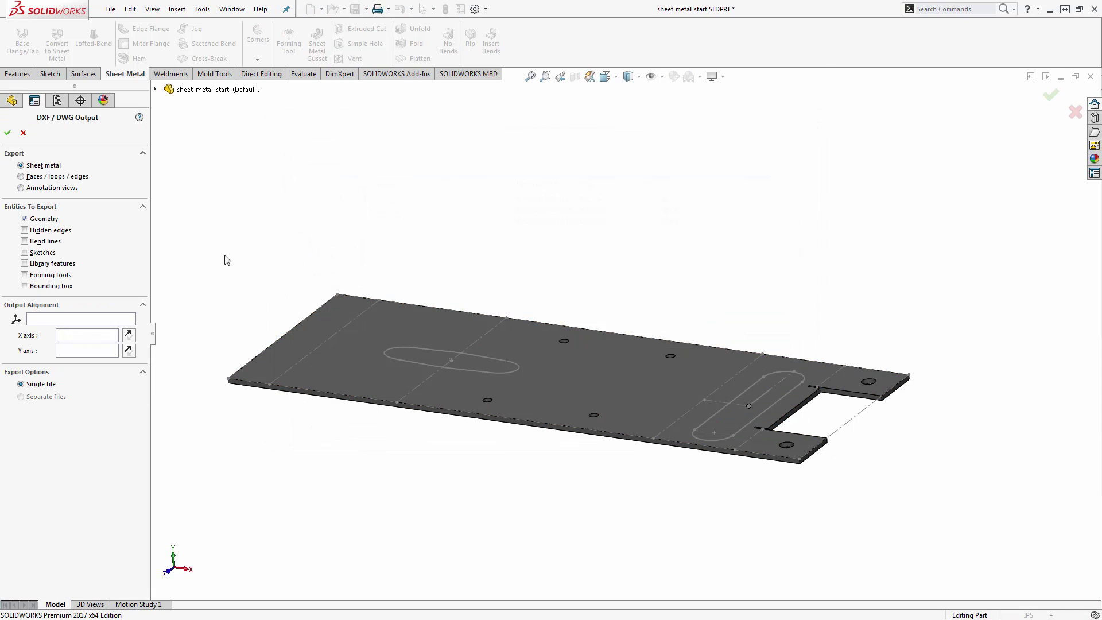
Include bend lines and forming tools in the entities to export
left_click(49, 245)
left_click(56, 277)
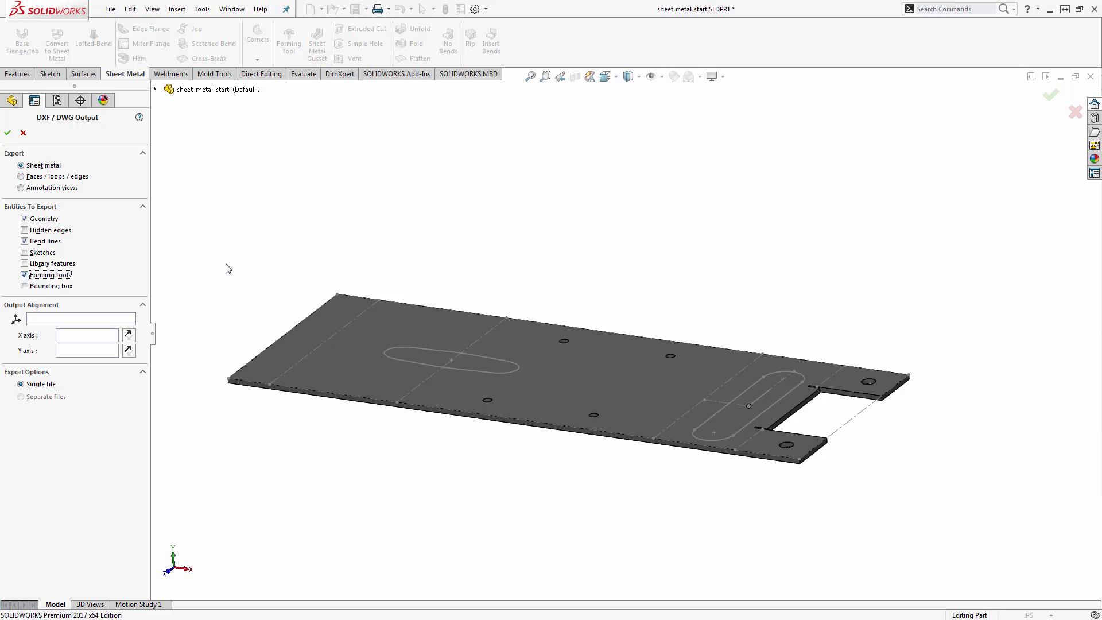
Align the output origin to the plate's corner vertex, X axis to the long edge and Y axis to the short end edge, and save the DXF
left_click(69, 319)
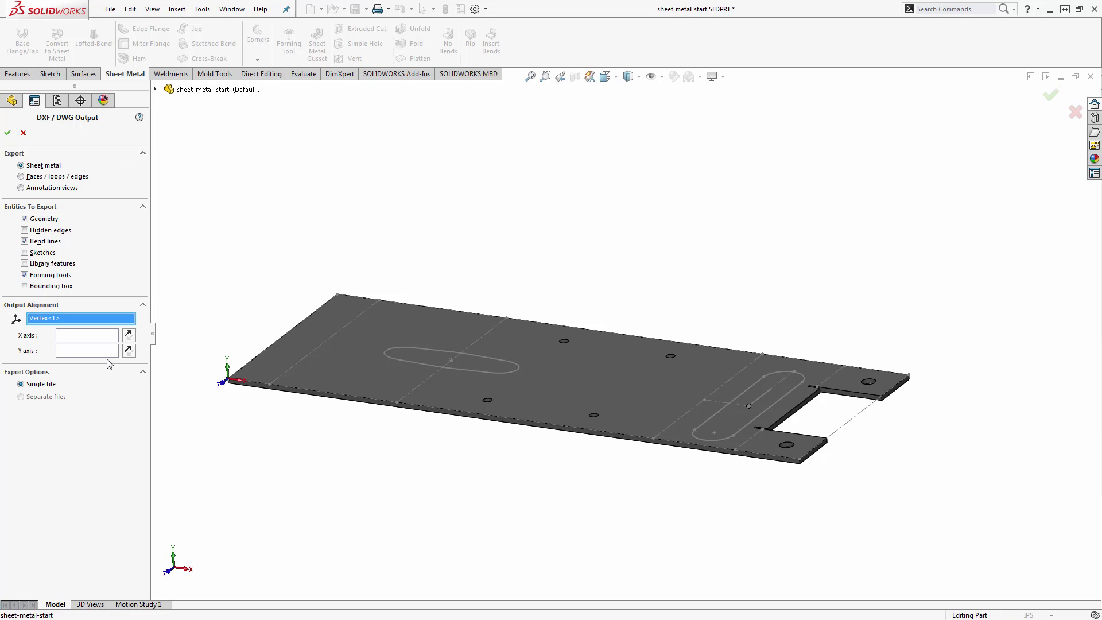
left_click(228, 380)
left_click(244, 391)
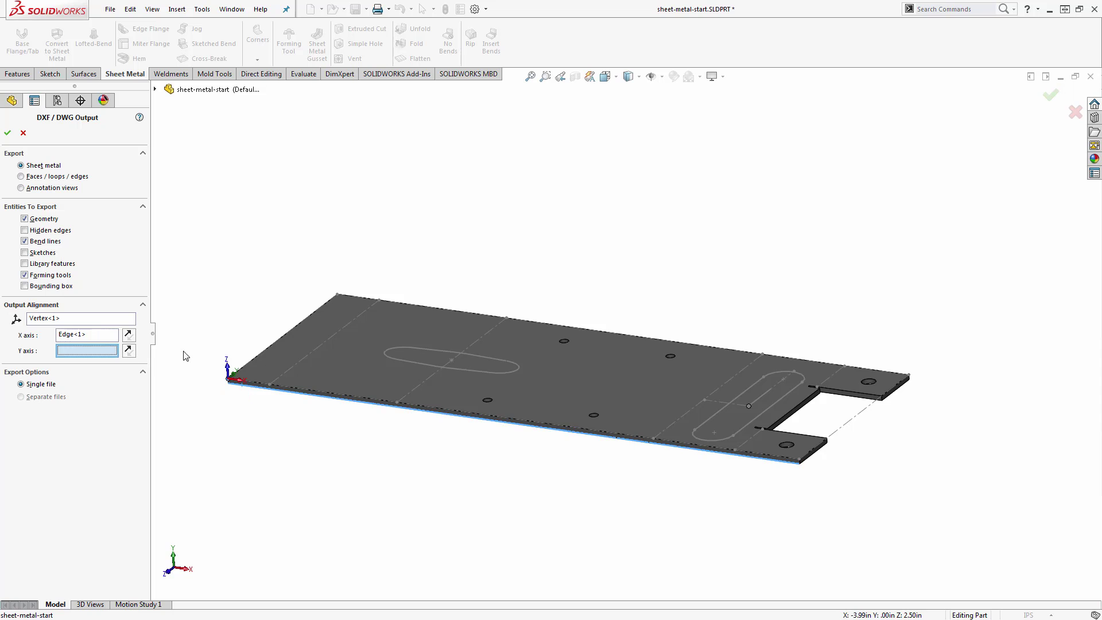
middle_click_drag(182, 352, 292, 371)
left_click(320, 350)
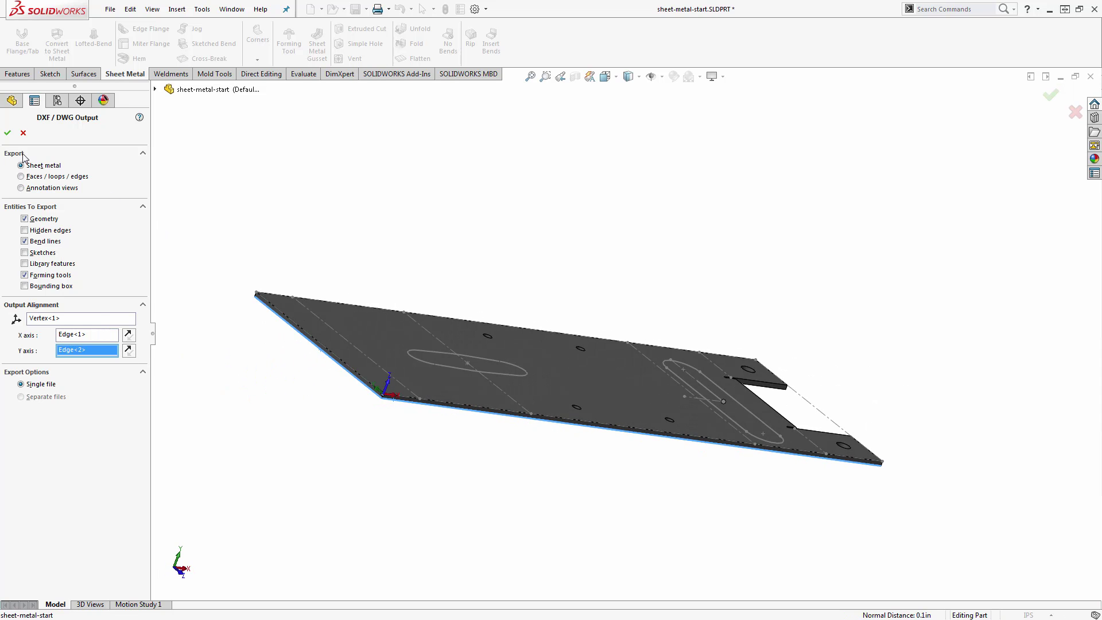
key("Return")
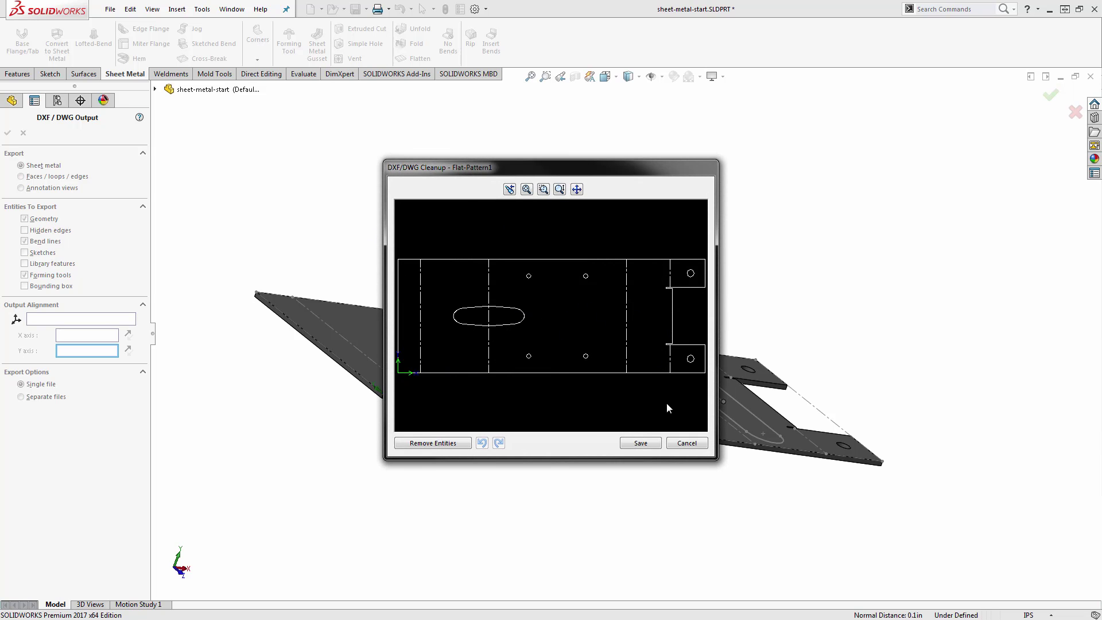
left_click(641, 445)
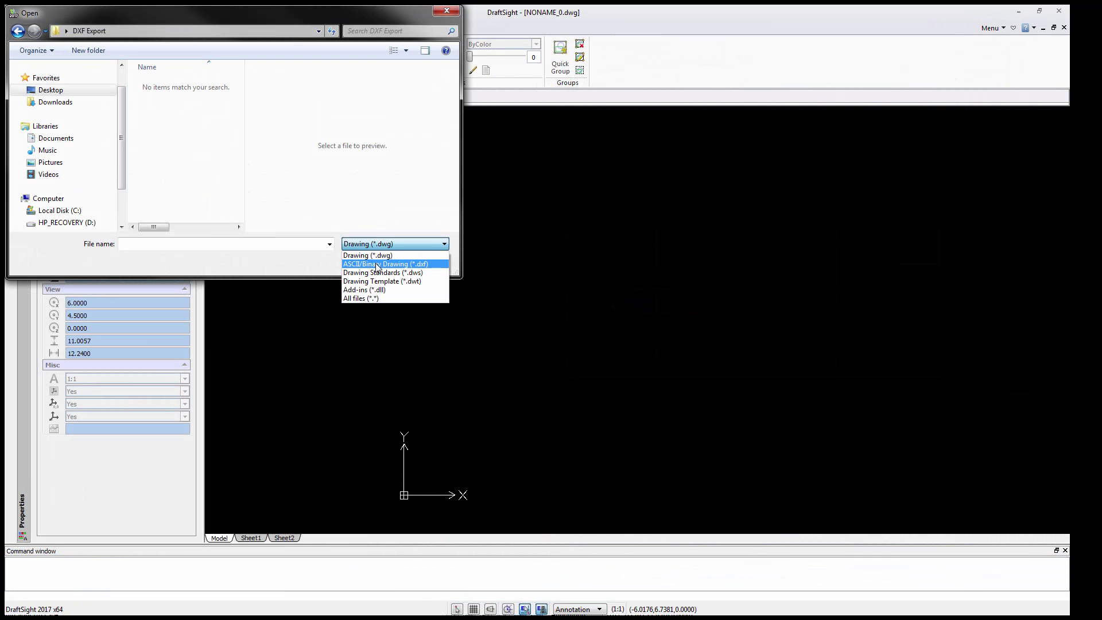
Switch to DraftSight and open the exported Flat pattern - sheet-metal-start3.DXF
left_click(214, 96)
left_click(357, 262)
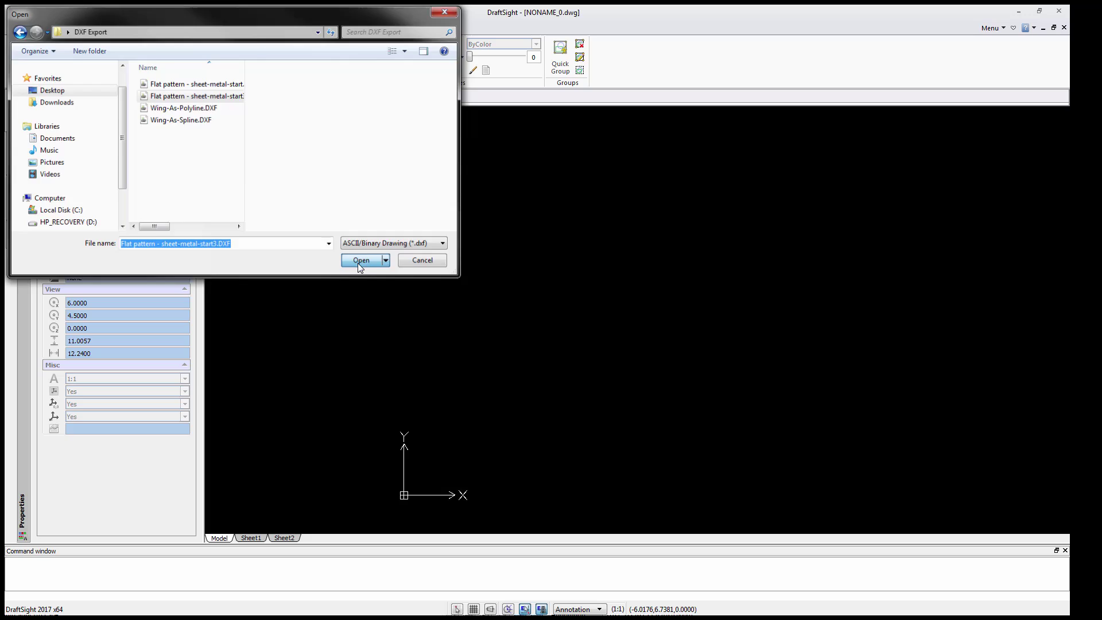
Add a Smart dimension for the flat pattern's overall length, placed above its upper long edge
scroll(563, 322, "up", 2)
scroll(568, 327, "down", 3)
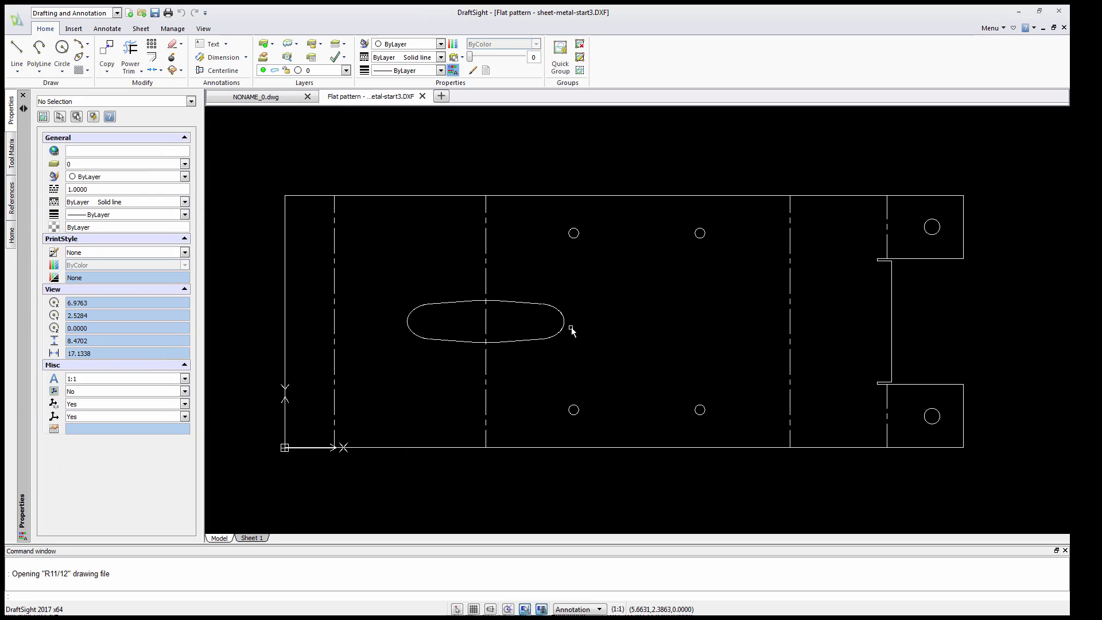
middle_click_drag(630, 331, 626, 306)
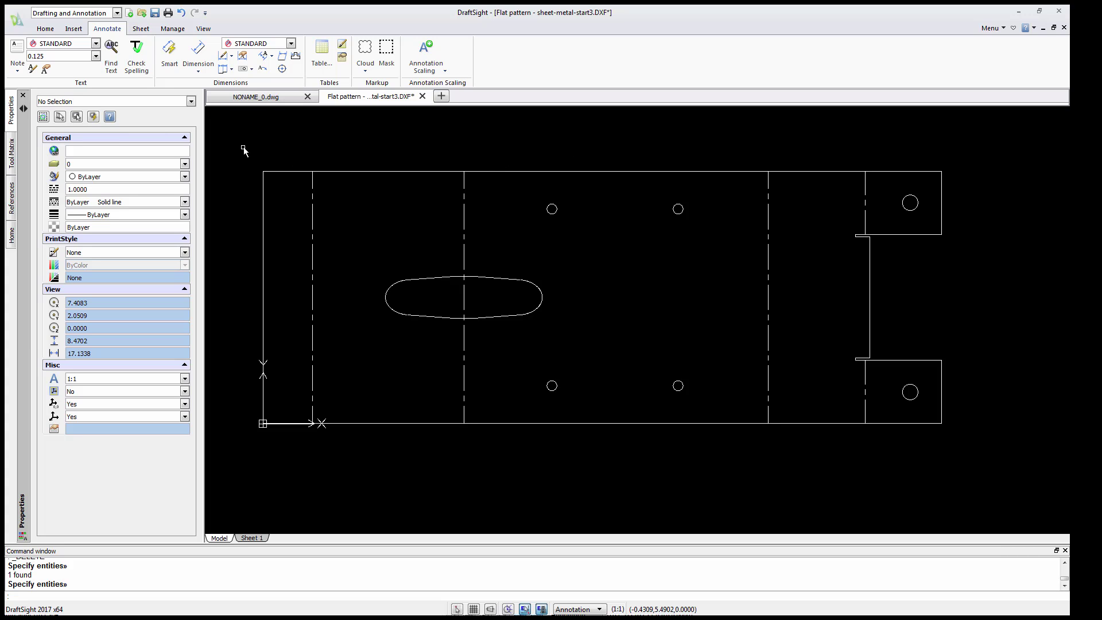
left_click(170, 55)
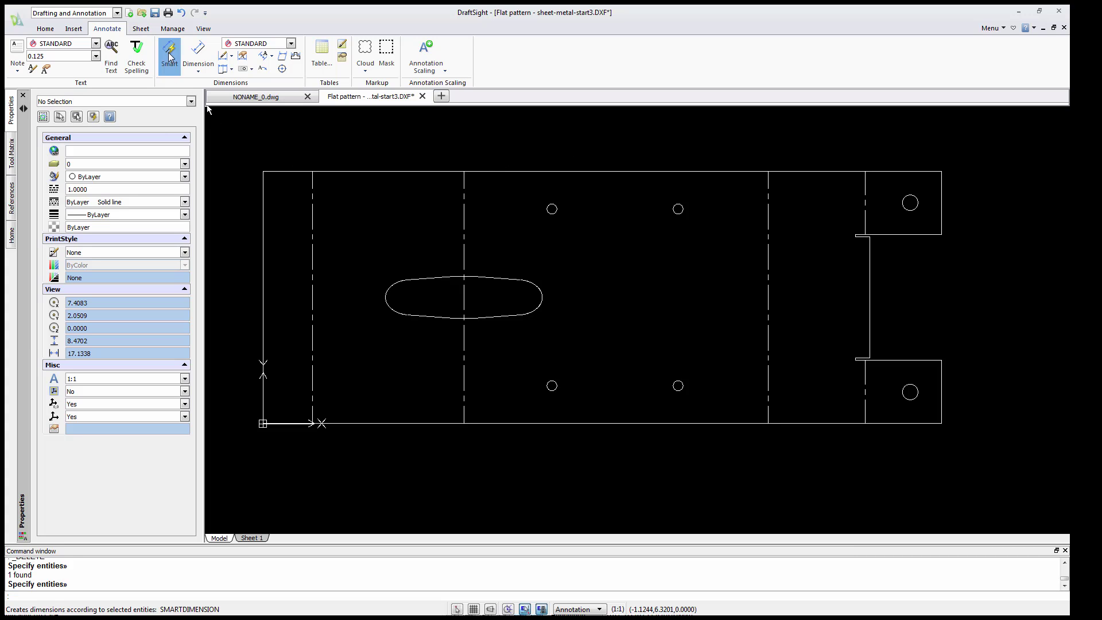
left_click(495, 171)
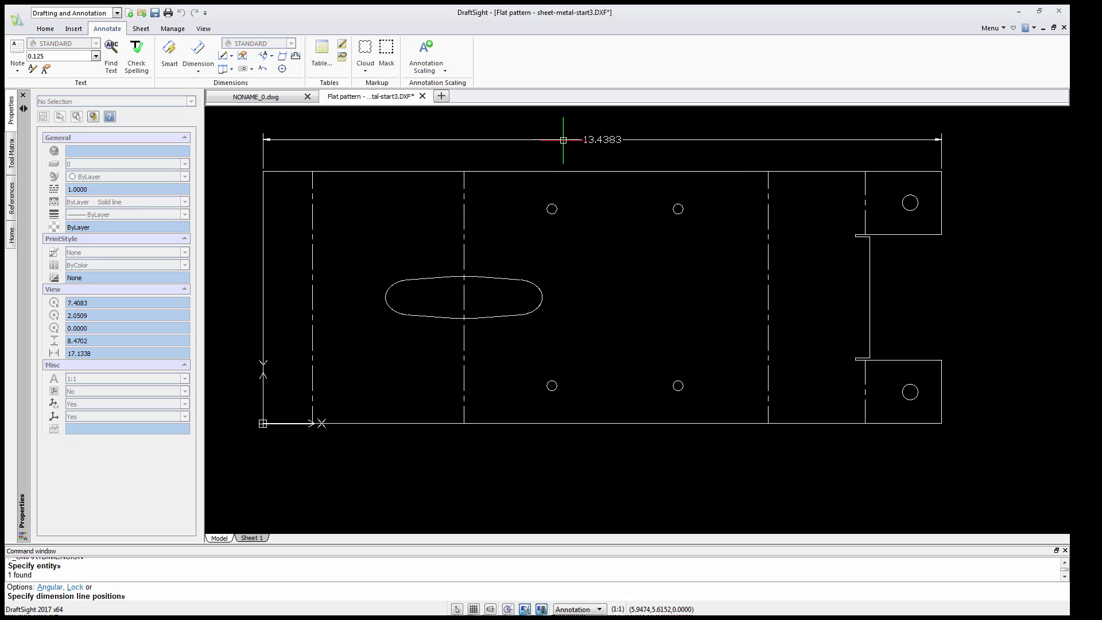
left_click(516, 138)
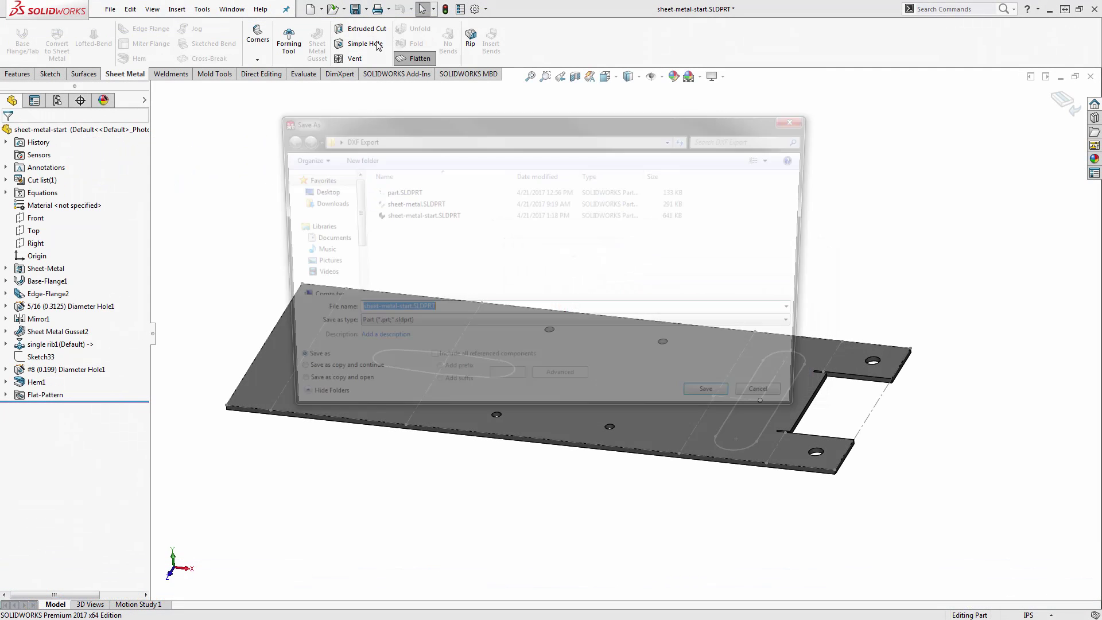
In SOLIDWORKS, set the sheet metal part's save format to Dxf (*.dxf) and open the DXF export options
left_click(422, 327)
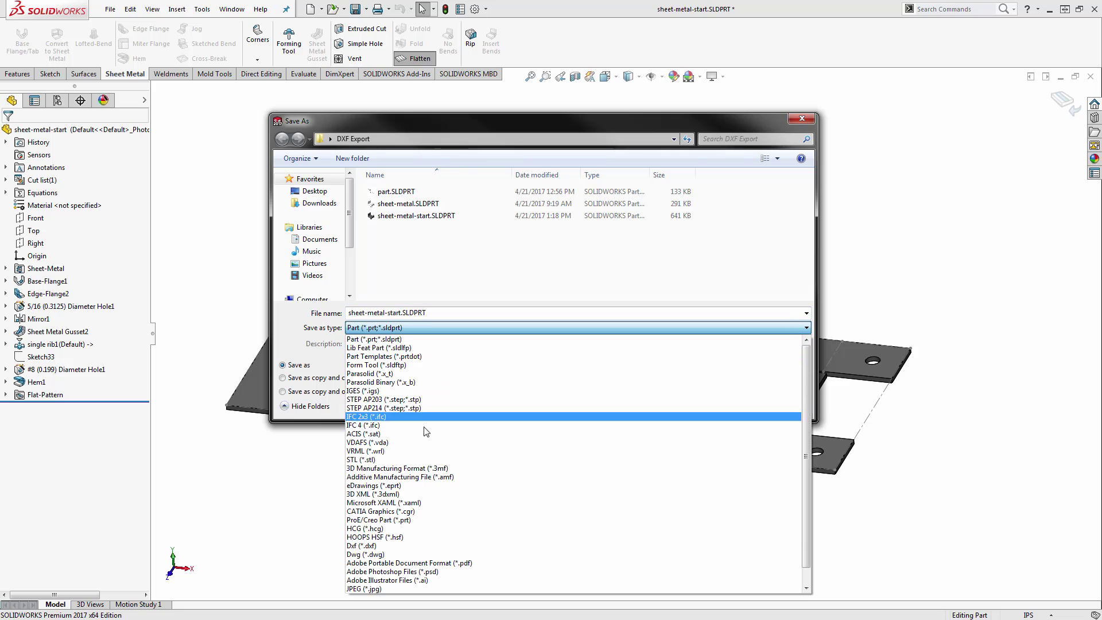
left_click(417, 549)
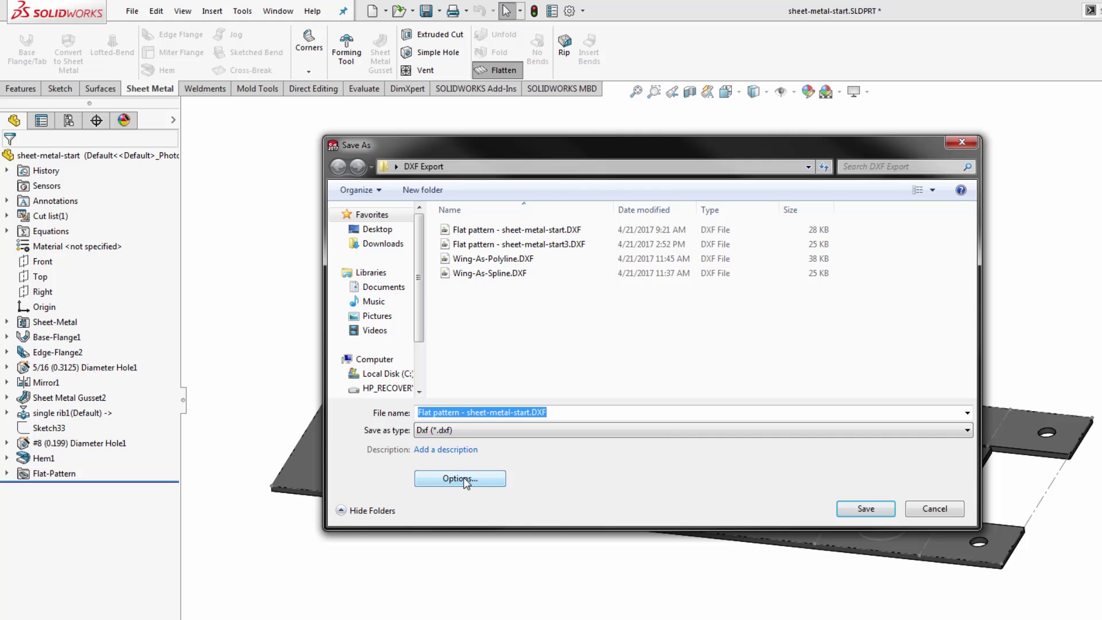
left_click(466, 478)
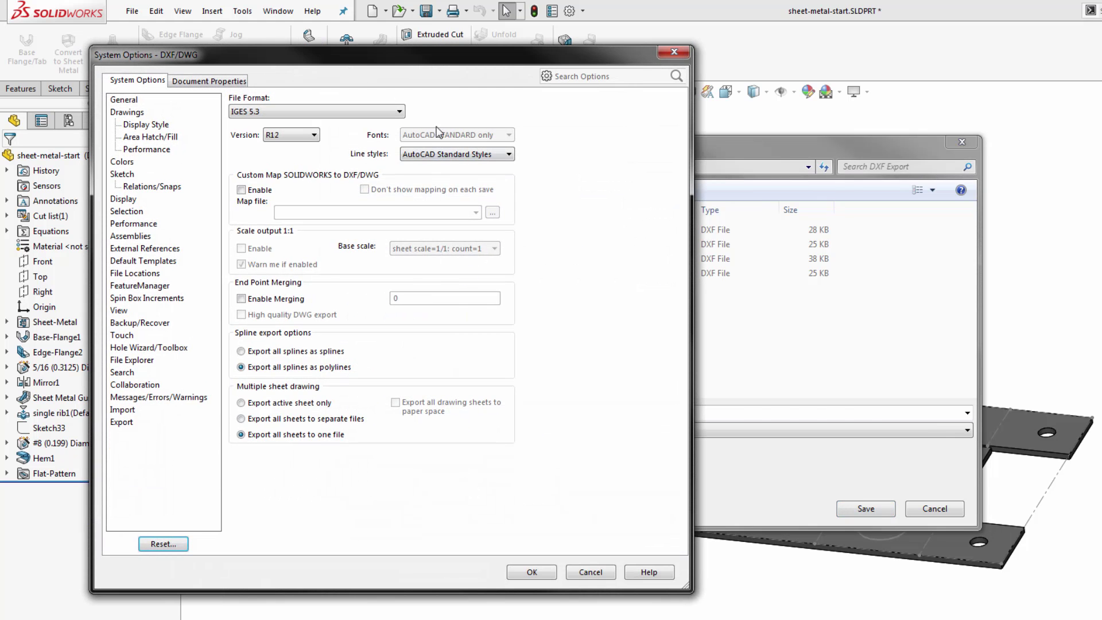
Try export version R2013, check its font and line style choices, and return the version to R12
left_click(457, 117)
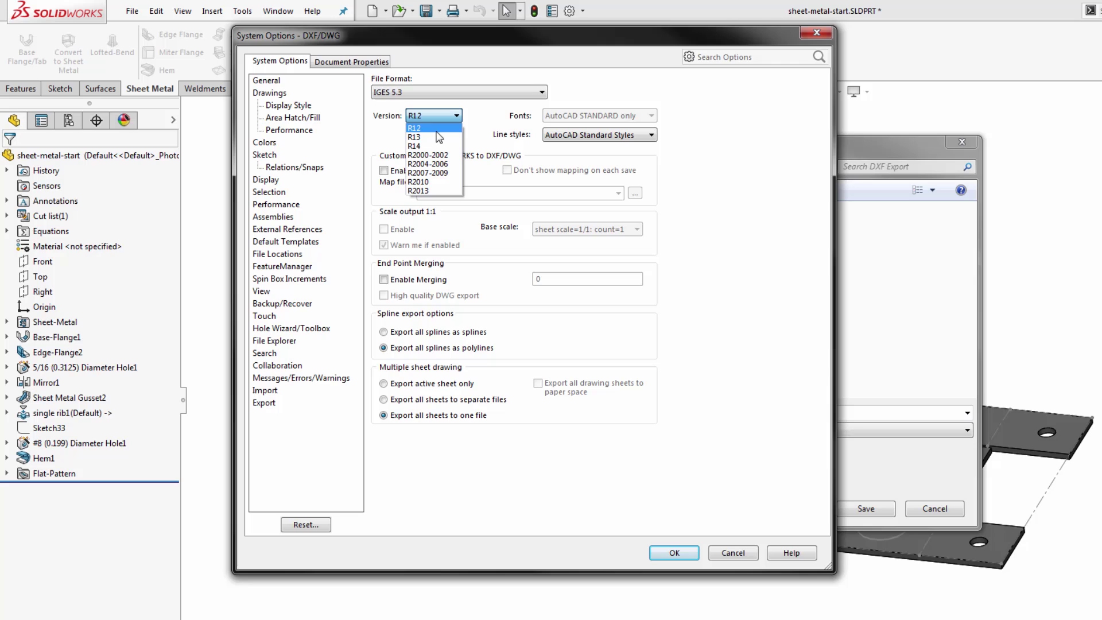
left_click(418, 191)
left_click(632, 116)
left_click(632, 117)
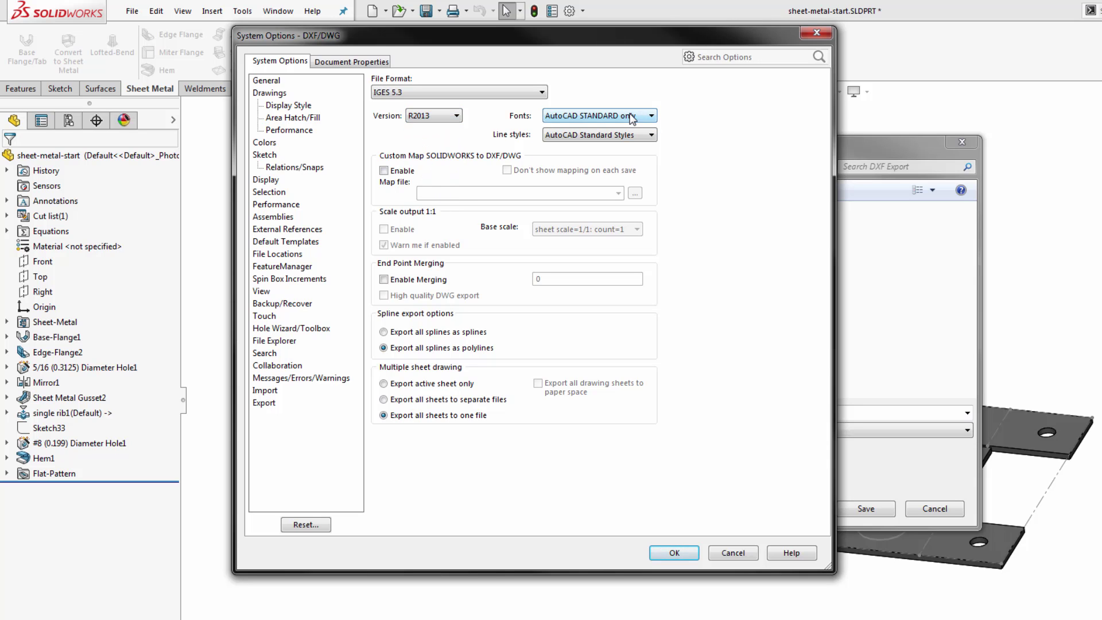
left_click(637, 135)
left_click(597, 145)
left_click(456, 116)
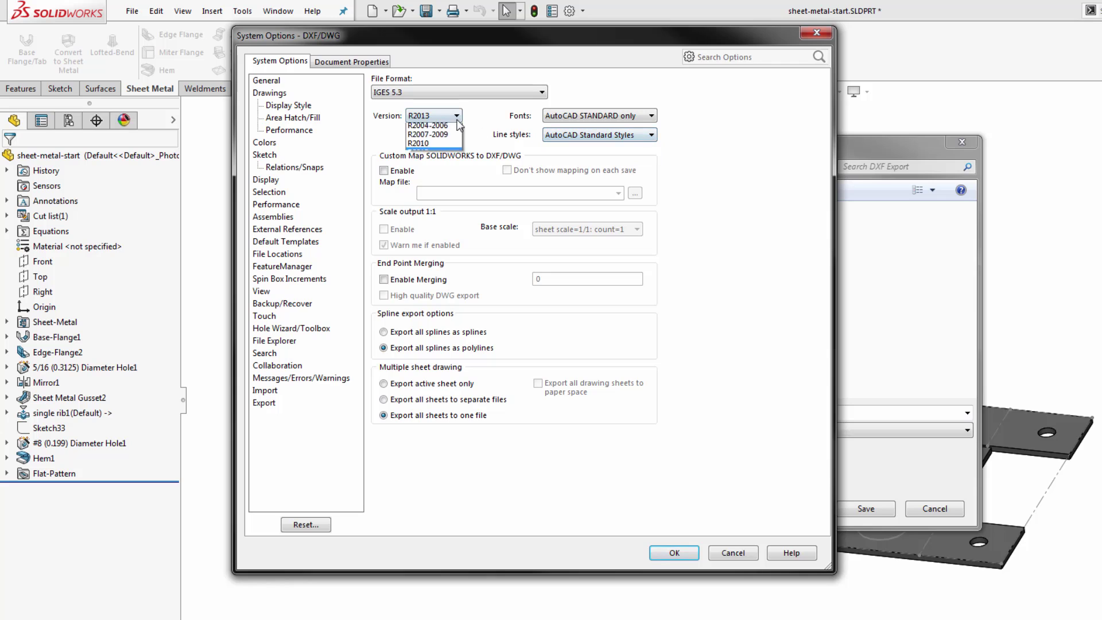
left_click(457, 128)
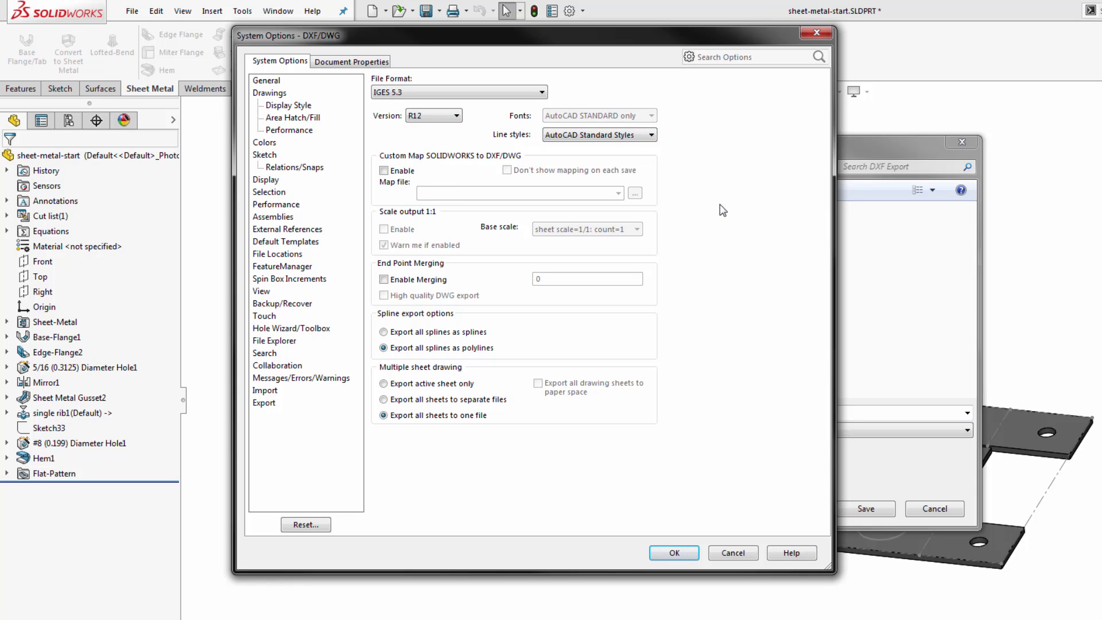
Try end point merging with high quality DWG export, accepting the notice, and switch merging back off
left_click(428, 280)
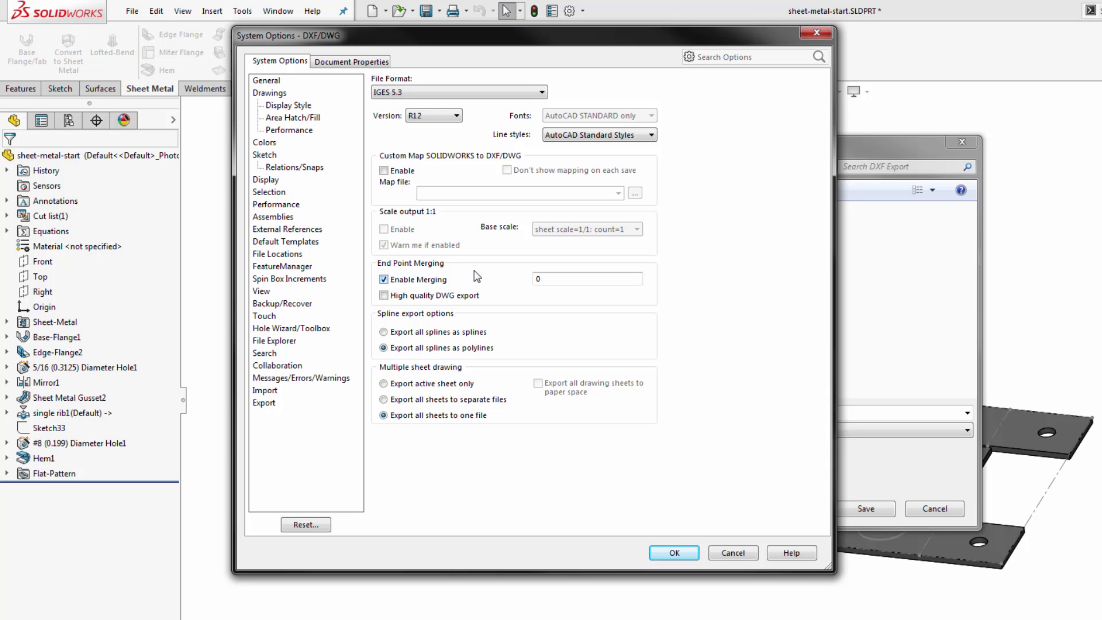
double_click(545, 278)
left_click(420, 301)
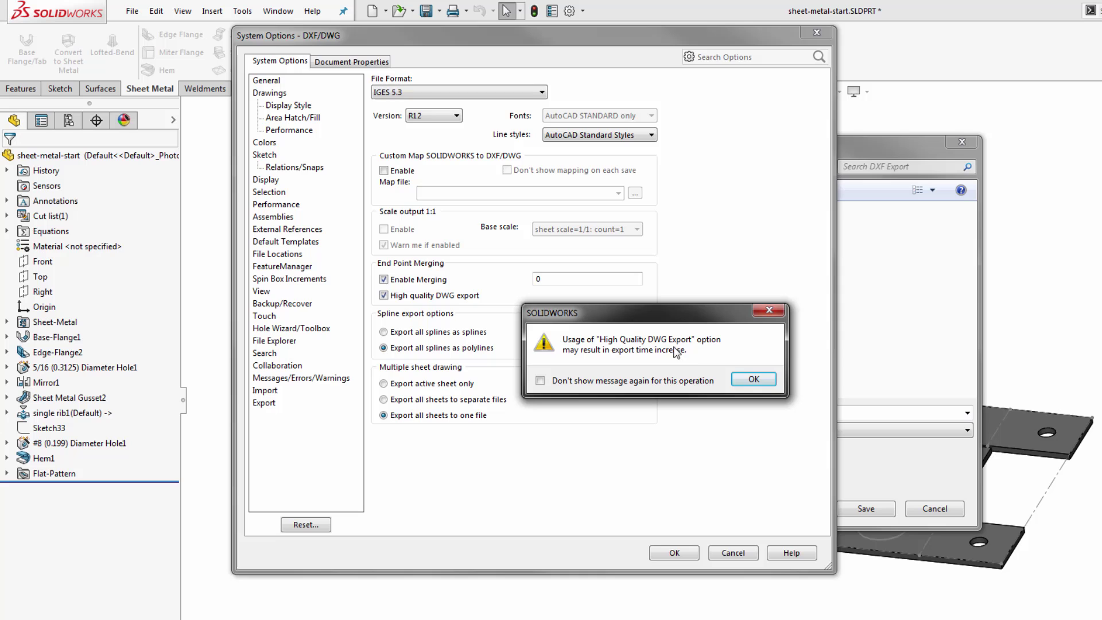
key("Return")
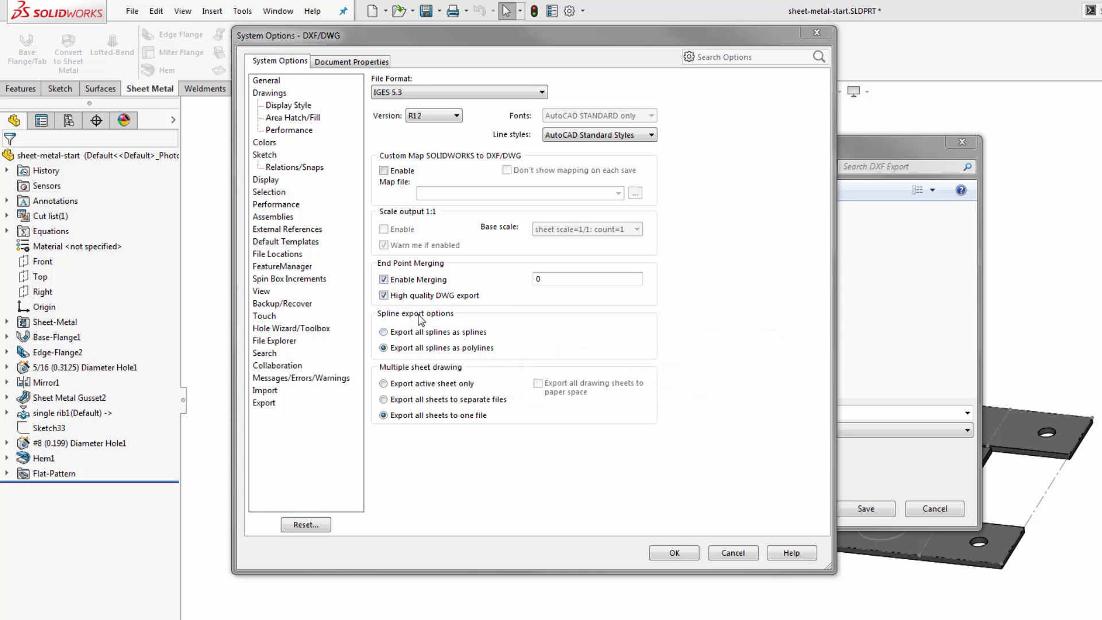
left_click(417, 279)
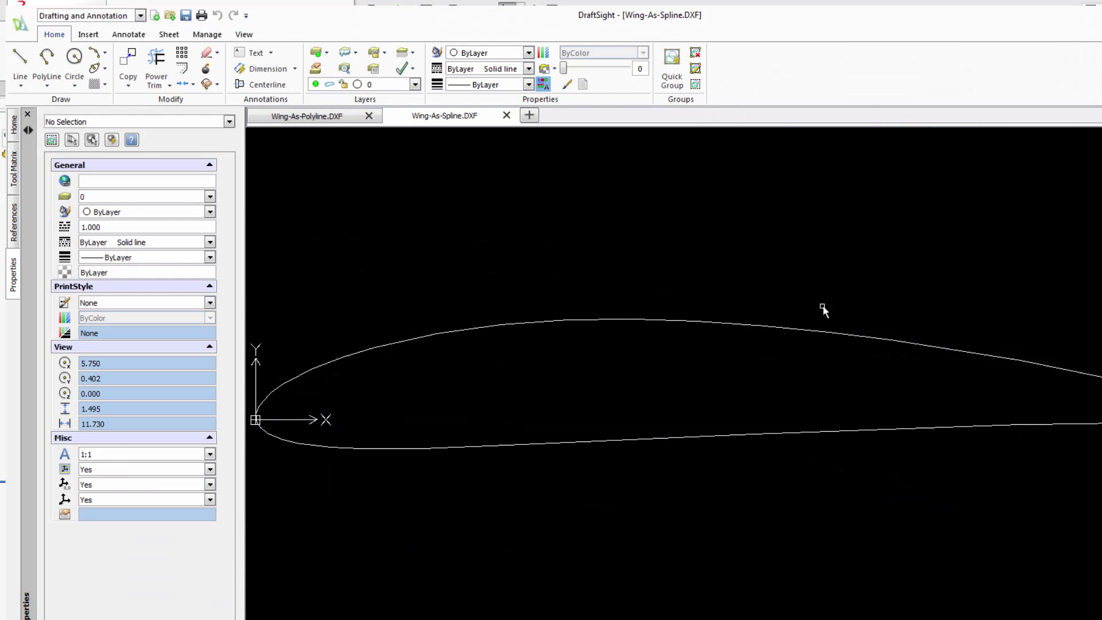
In DraftSight's Wing-As-Spline.DXF, select the airfoil spline and try to move its leading-edge control point
middle_click_drag(403, 301, 627, 224)
scroll(519, 314, "up", 5)
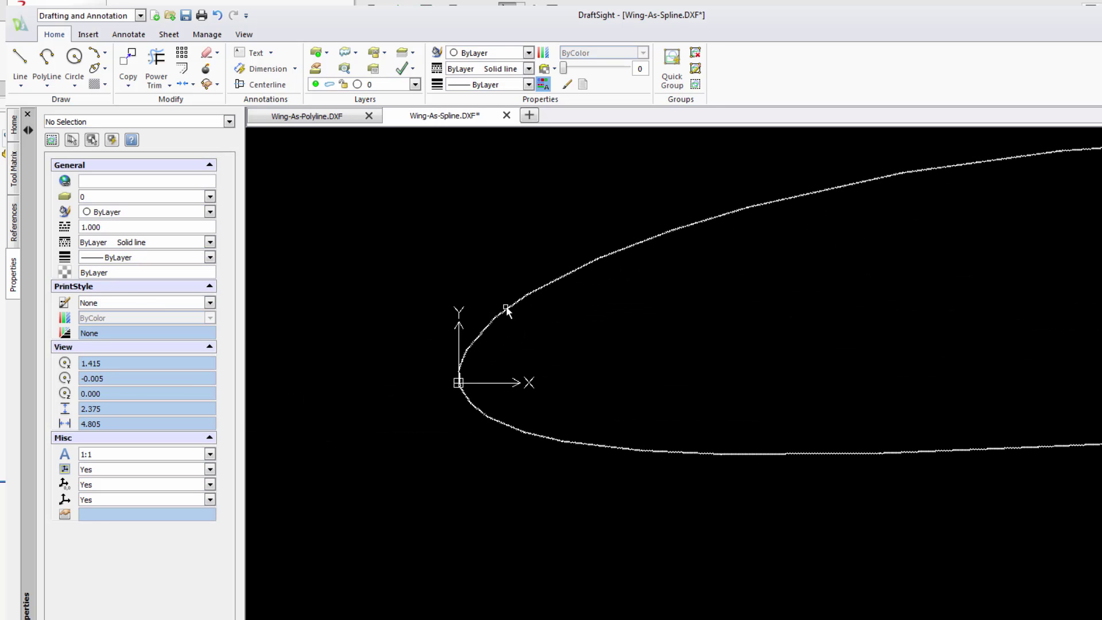
left_click(506, 308)
left_click(442, 378)
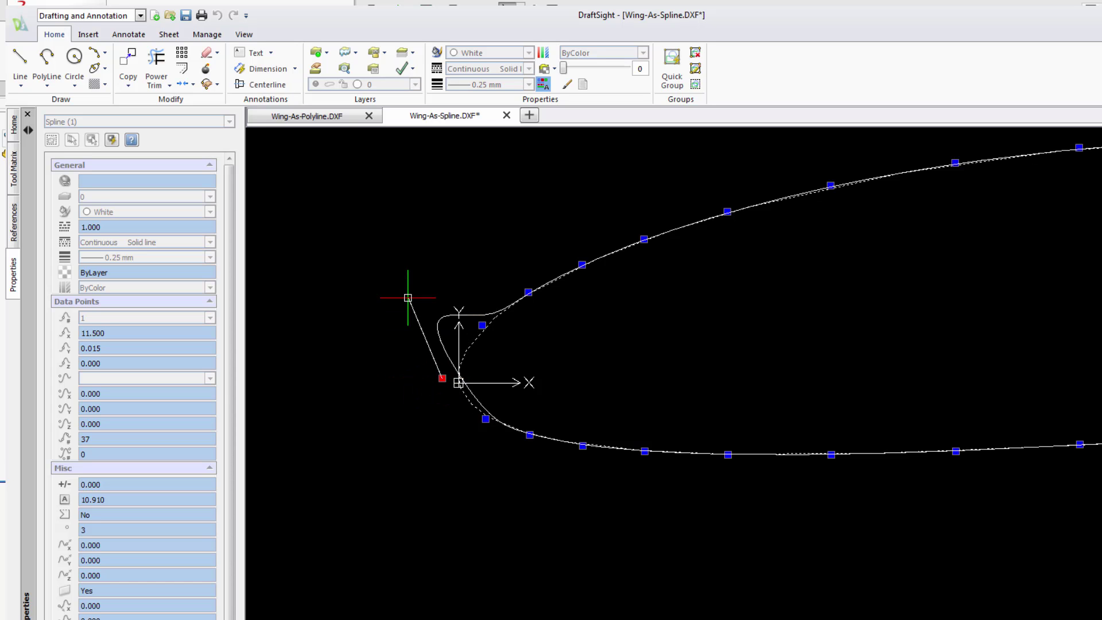
key("Escape")
In Wing-As-Polyline.DXF, select the airfoil polyline and try to move its leading-edge vertex
left_click(329, 122)
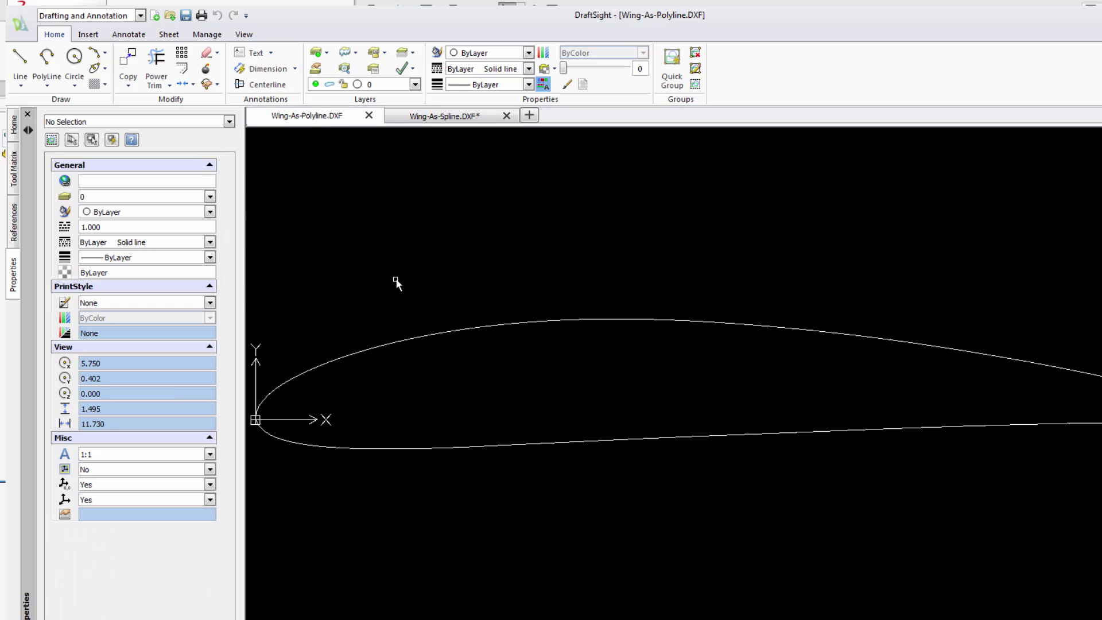
left_click(388, 344)
middle_click_drag(364, 322, 515, 286)
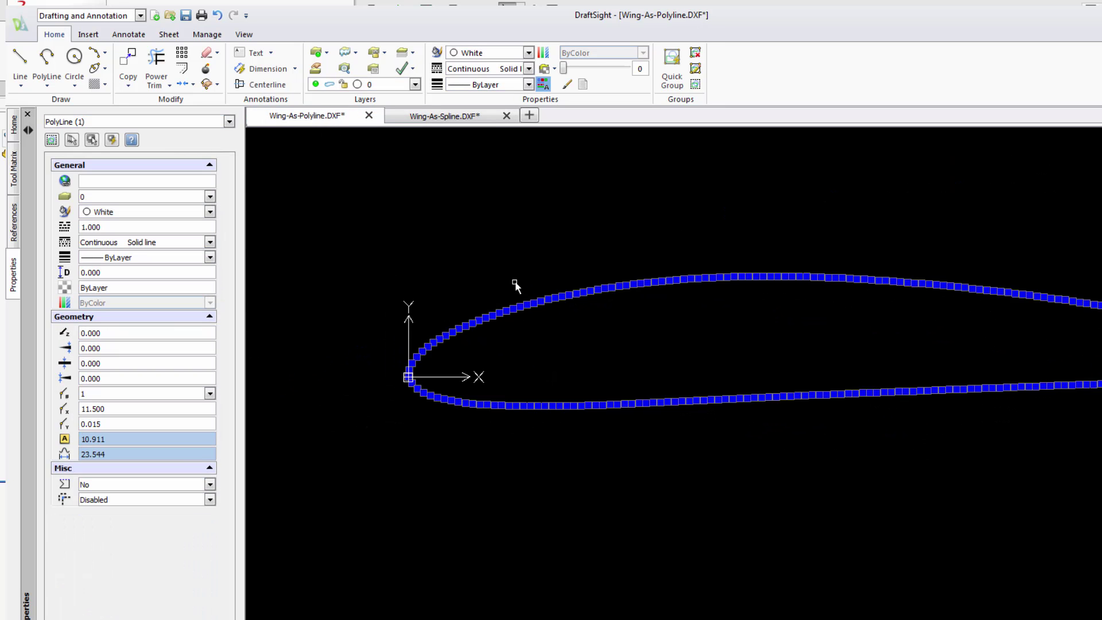
scroll(423, 389, "up", 1)
scroll(427, 384, "up", 3)
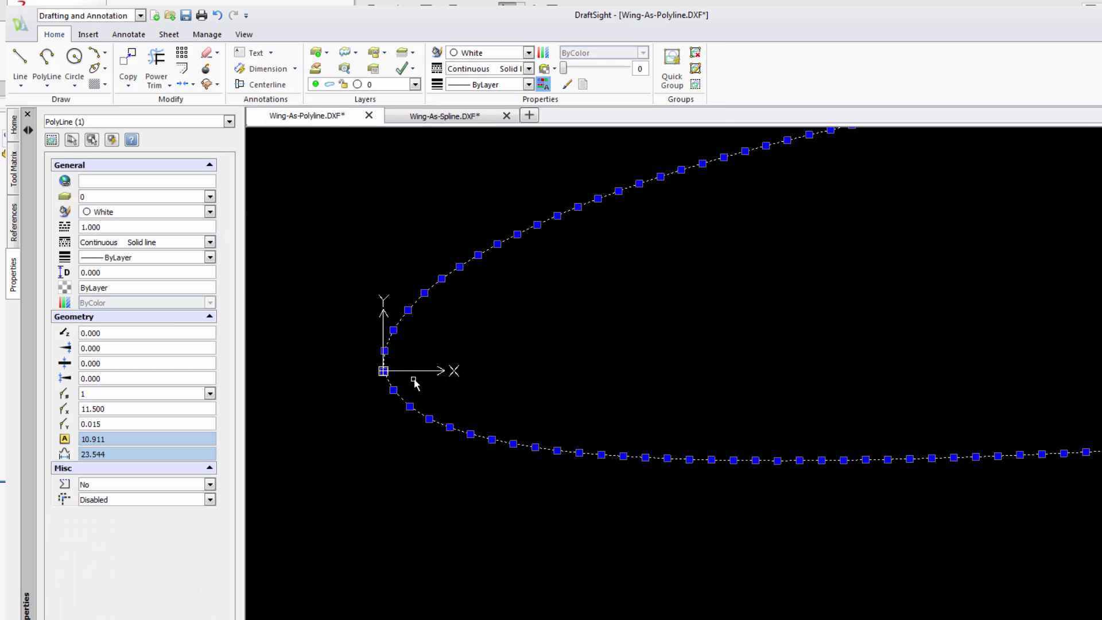
left_click(376, 369)
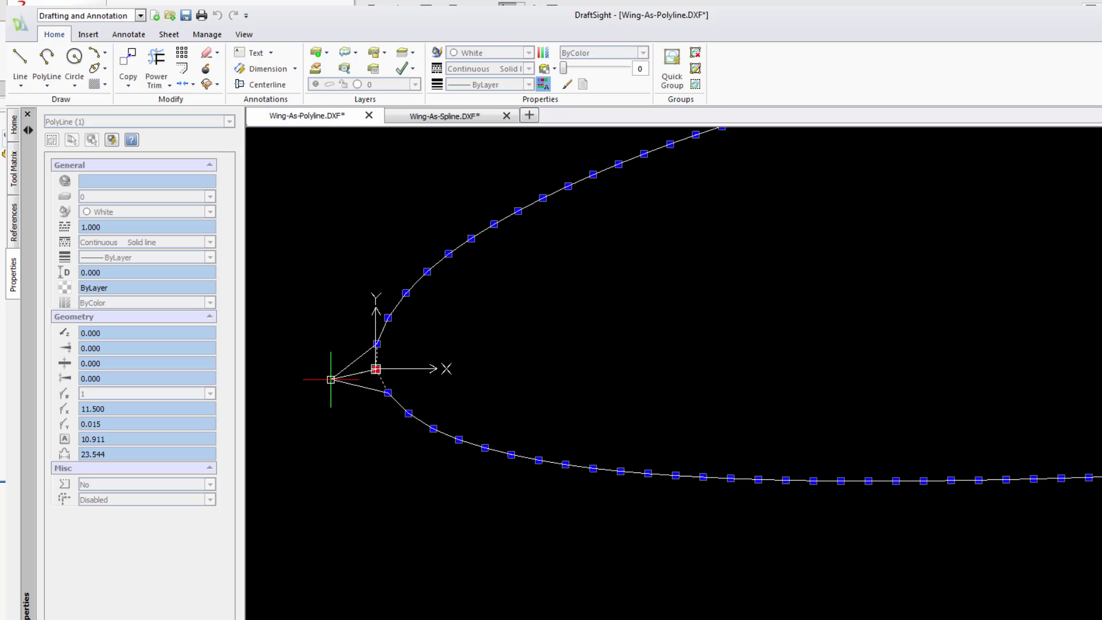
key("Escape")
key("Escape")
mouse_move(681, 304)
middle_mouse_down()
mouse_move(601, 411)
mouse_move(531, 399)
middle_mouse_up()
scroll(600, 396, "down", 2)
scroll(482, 389, "down", 1)
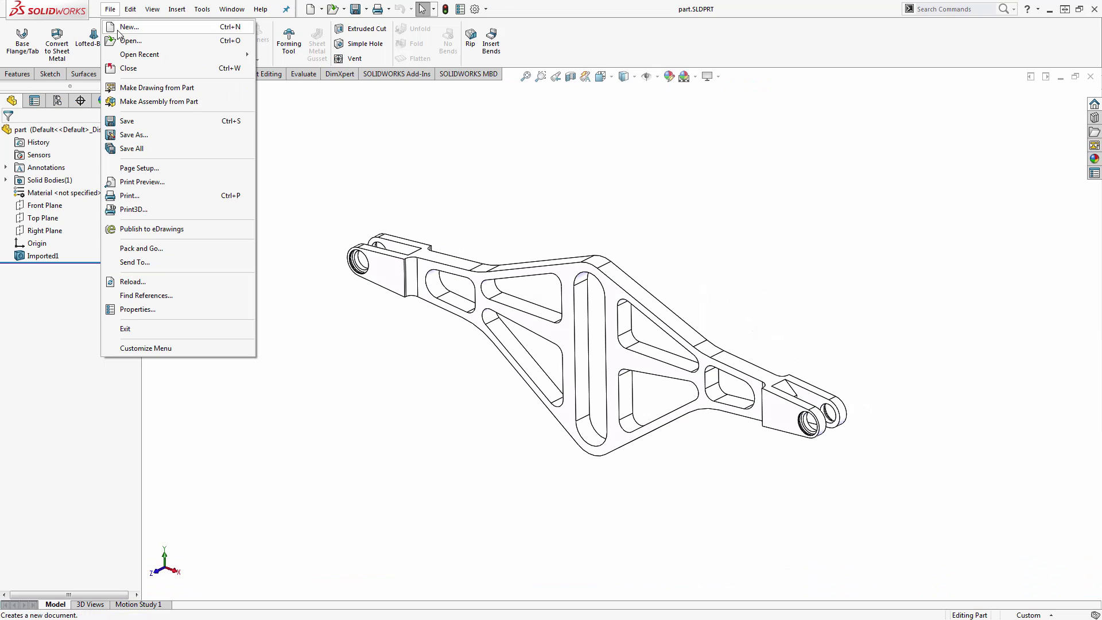
In SOLIDWORKS, save the bracket part in Dxf format as part.DXF to start the DXF / DWG output
left_click(153, 135)
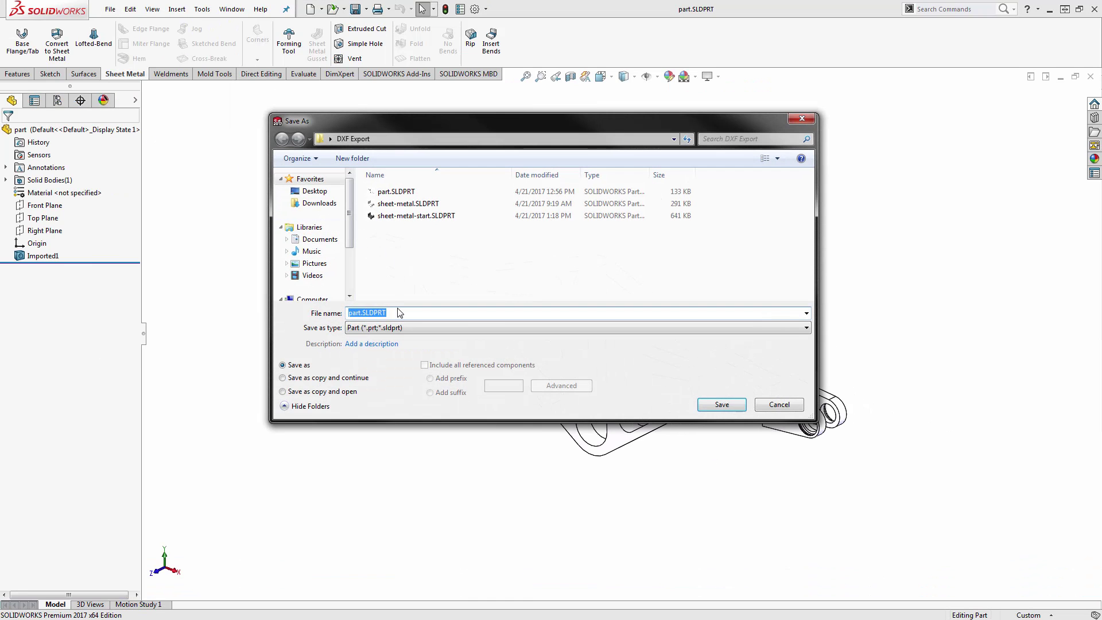
left_click(398, 327)
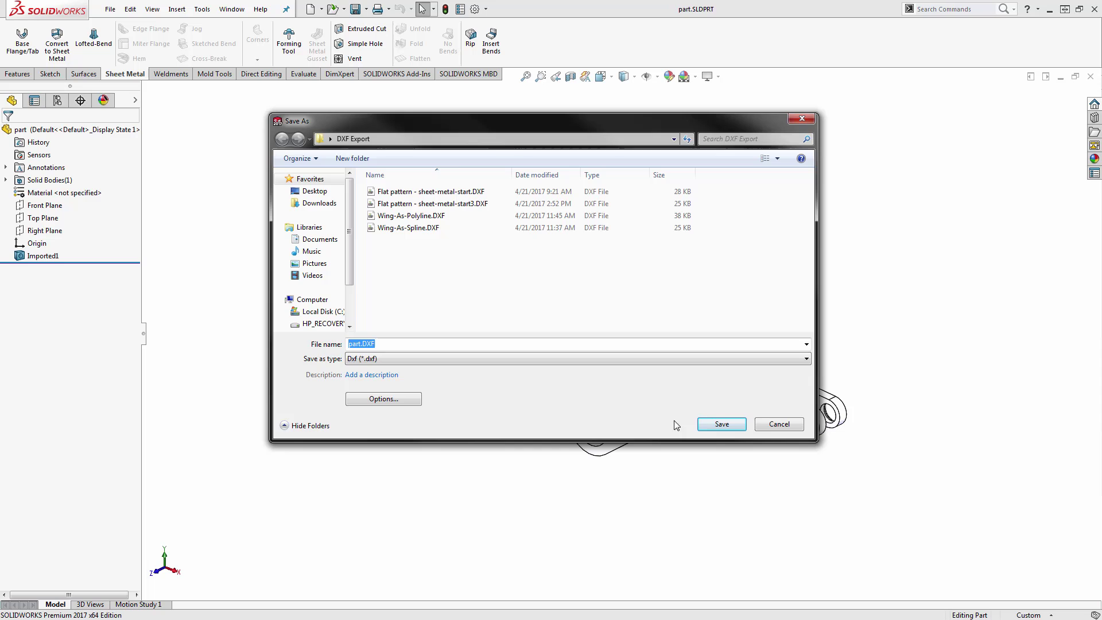
left_click(722, 423)
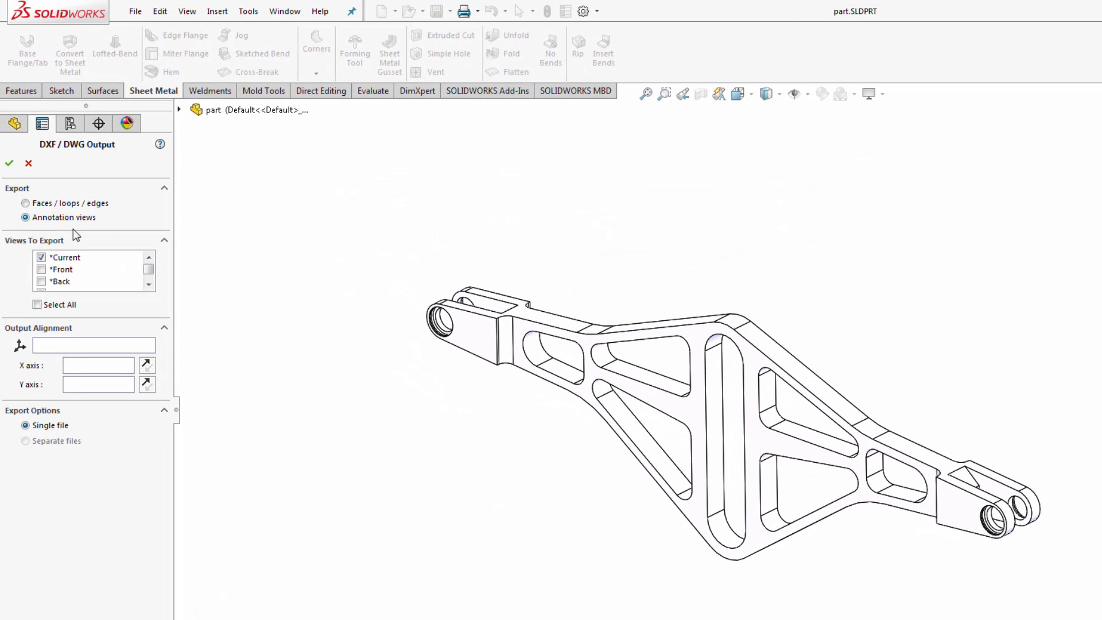
Check the available annotation views and preview the *Current view's DXF output without saving it
left_click(149, 284)
left_click(150, 284)
left_click(149, 284)
left_click(9, 163)
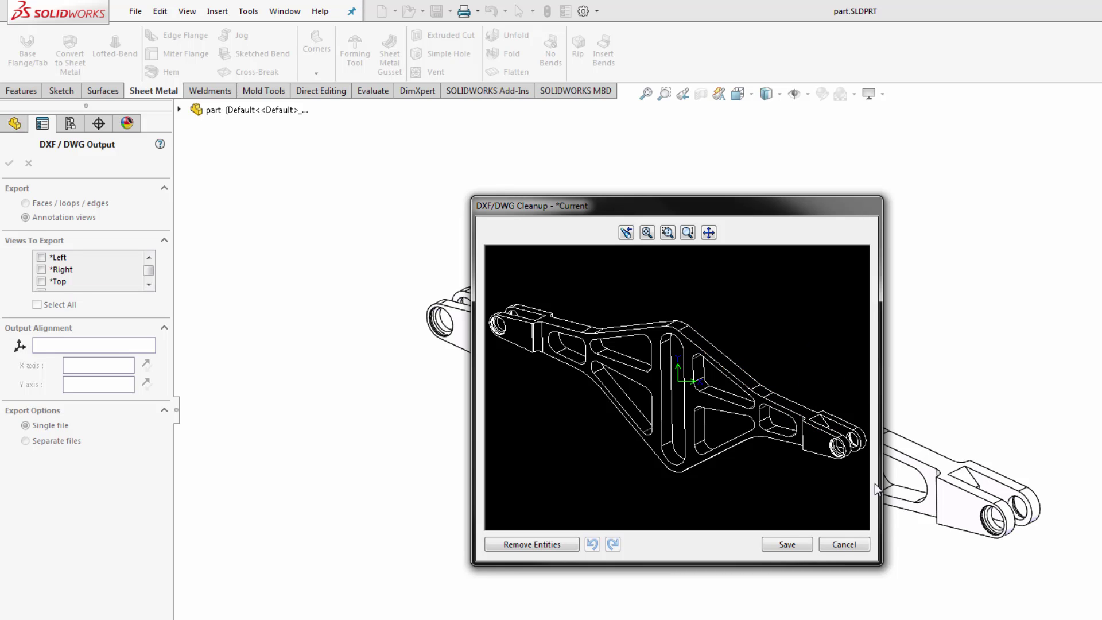
left_click(841, 547)
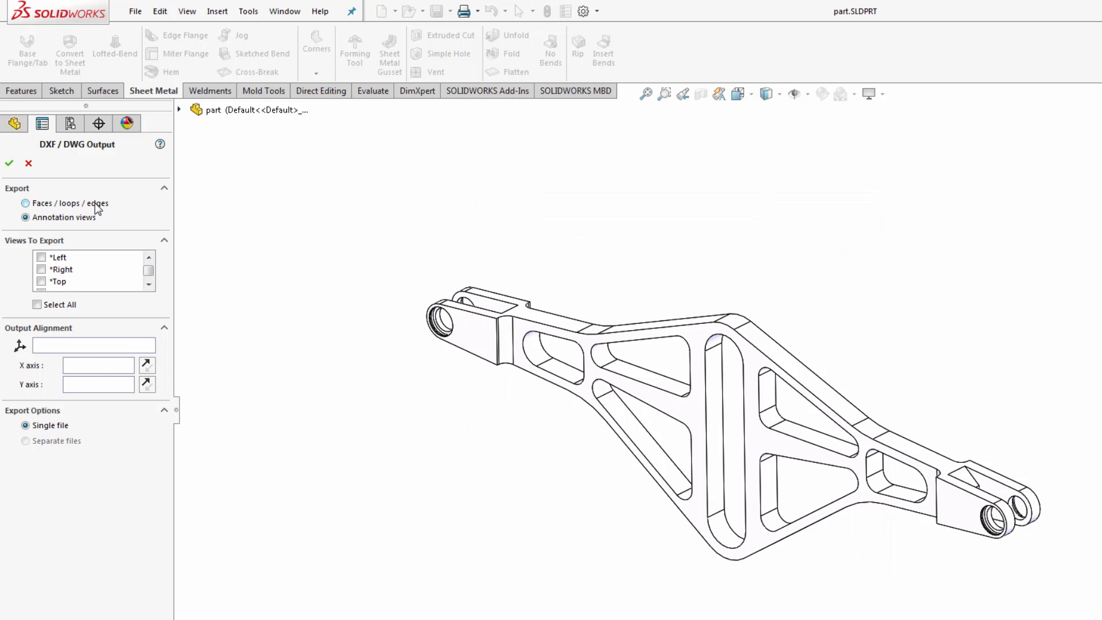
Set the export to Faces / loops / edges, pick the flat side face of the part's left lug, and generate its cleanup preview
left_click(96, 206)
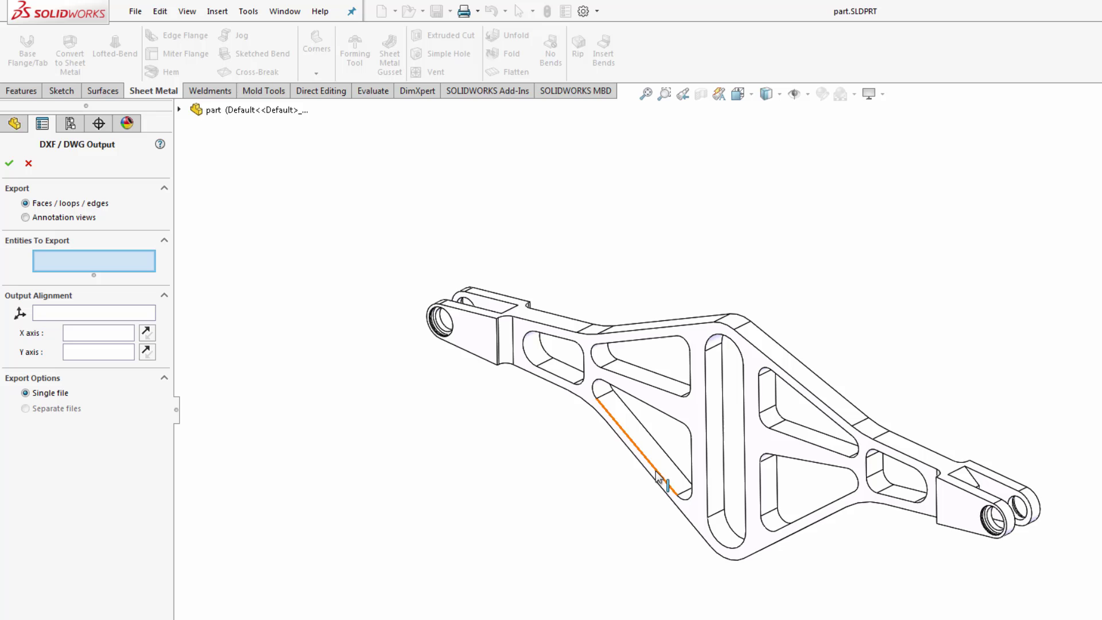
middle_click_drag(658, 476, 614, 419)
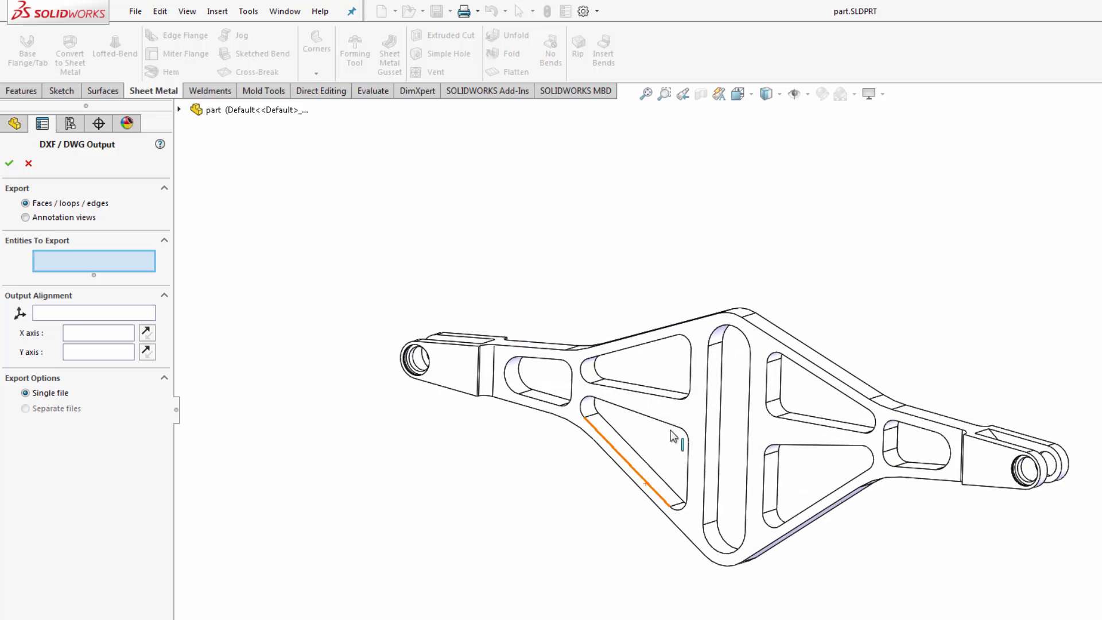
left_click(460, 374)
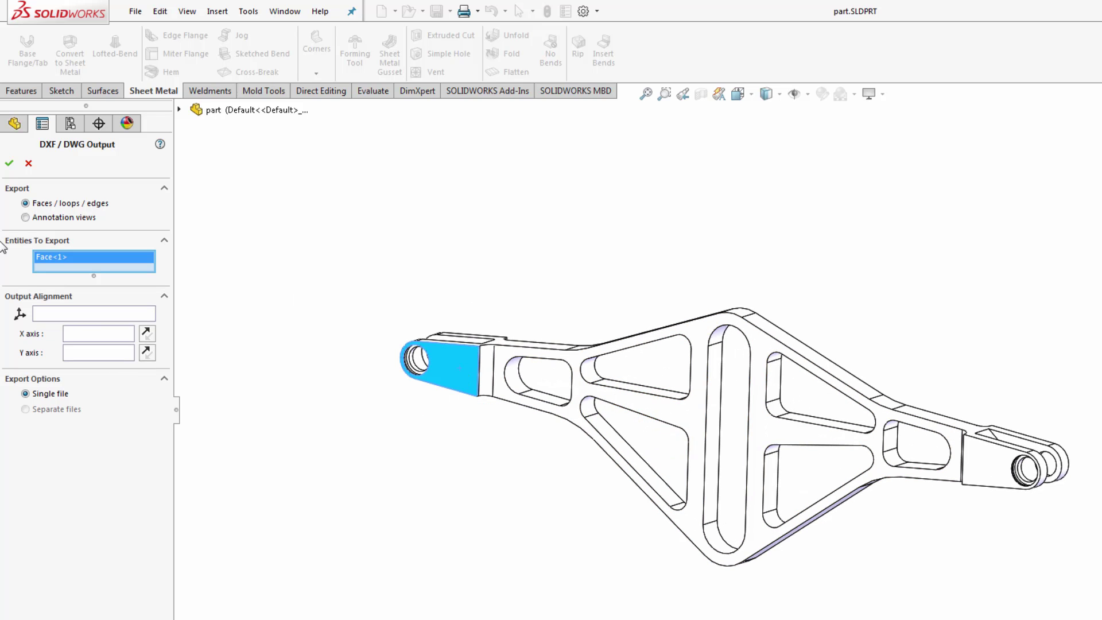
left_click(9, 163)
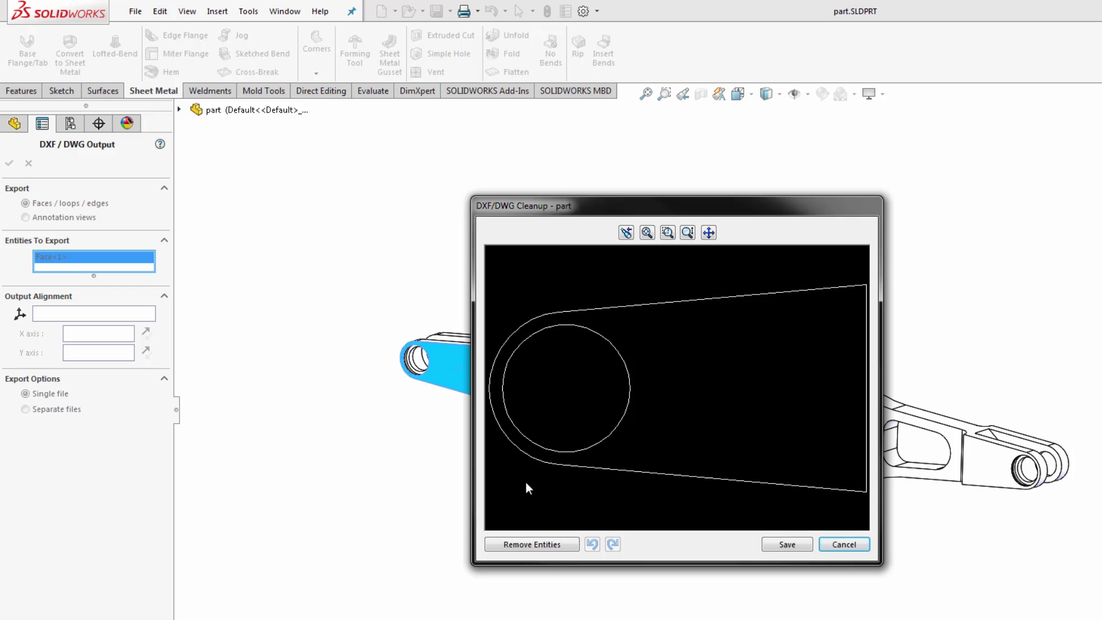
left_click_drag(567, 207, 305, 188)
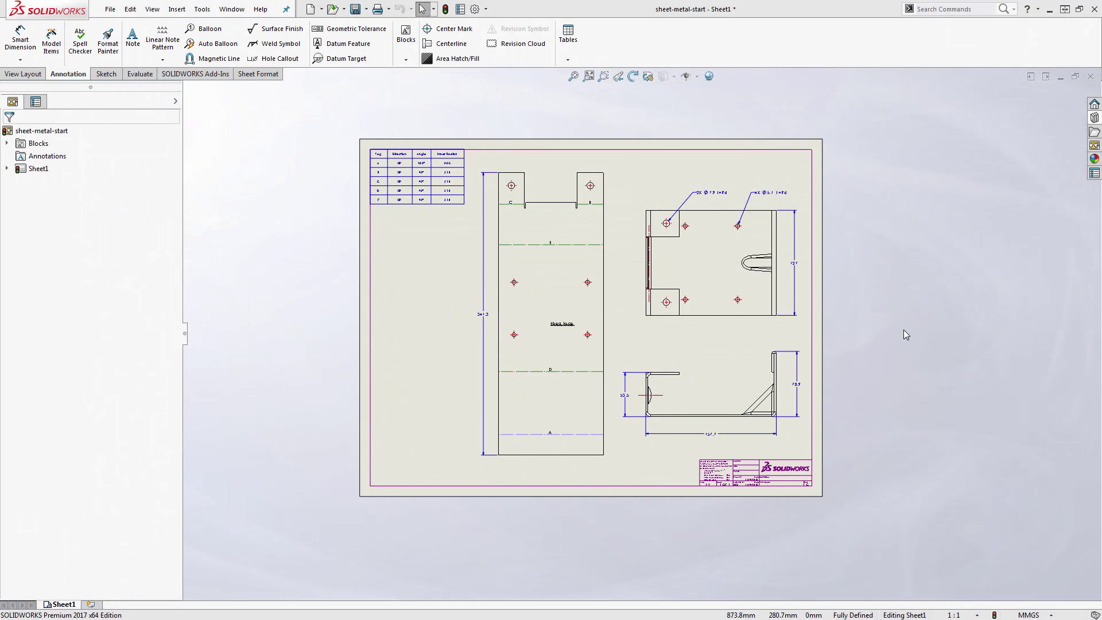
key("f")
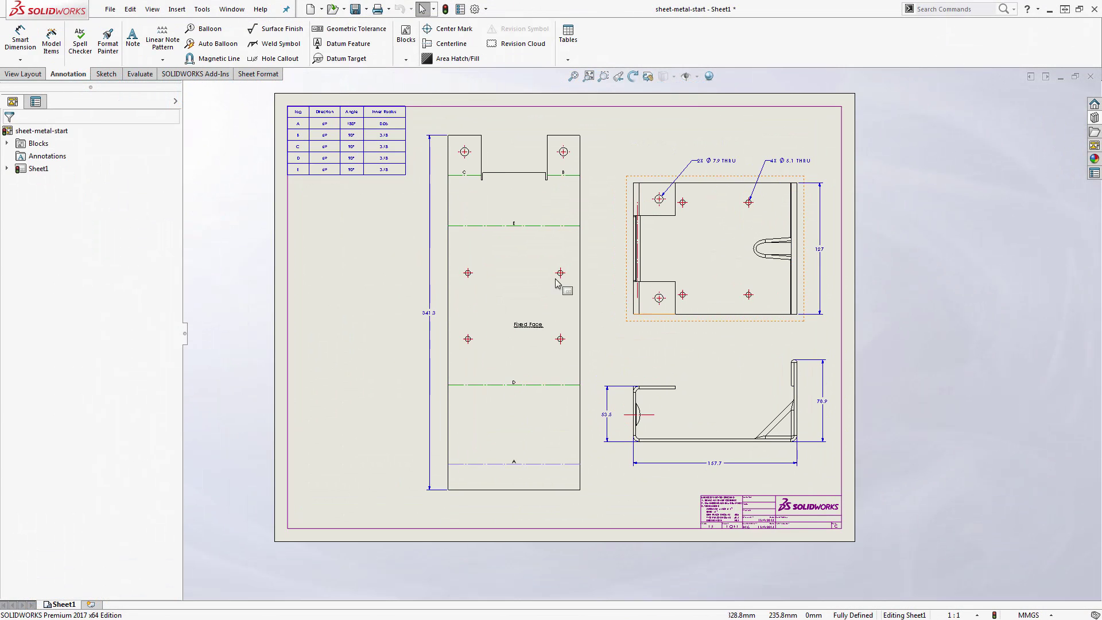
left_click(151, 9)
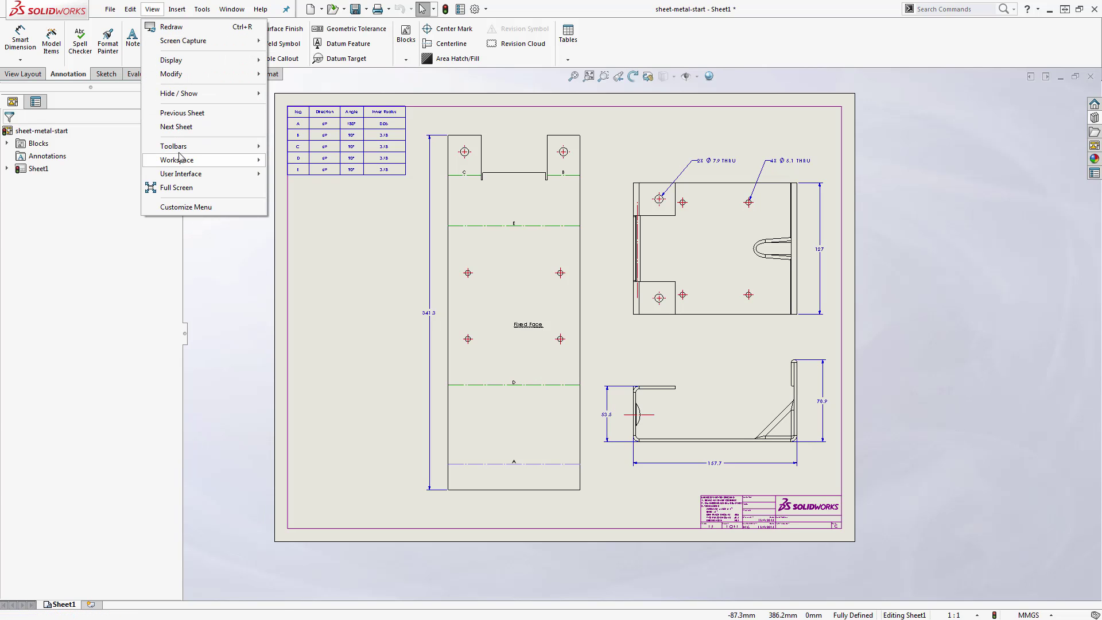
Display the Layer toolbar docked beside the annotation commands and open the layer properties
mouse_move(183, 151)
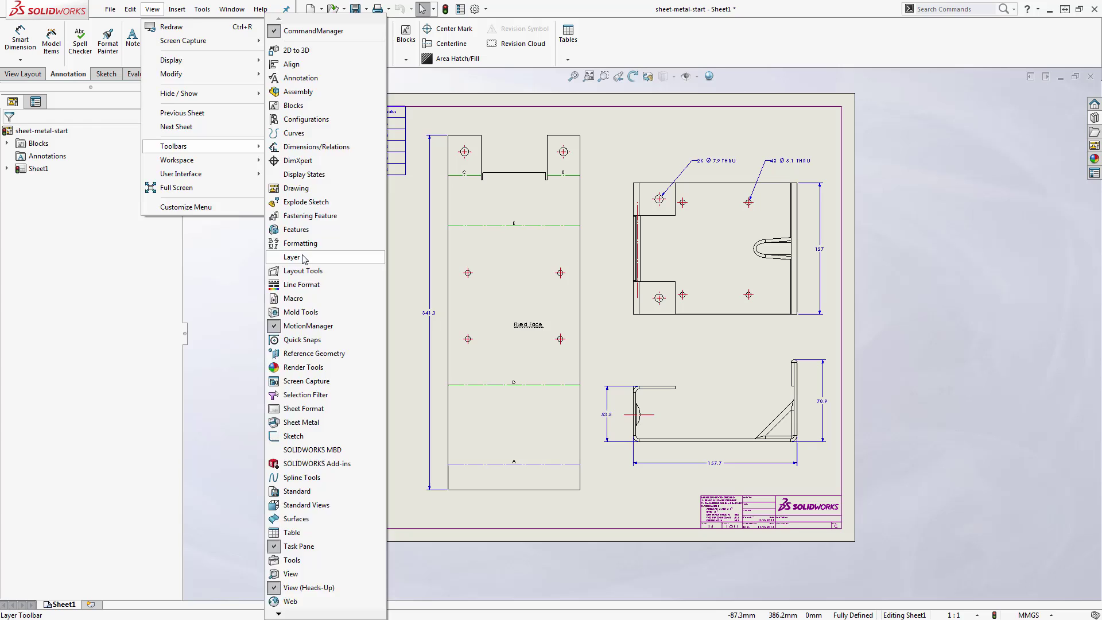
left_click(293, 256)
left_click_drag(304, 341, 569, 69)
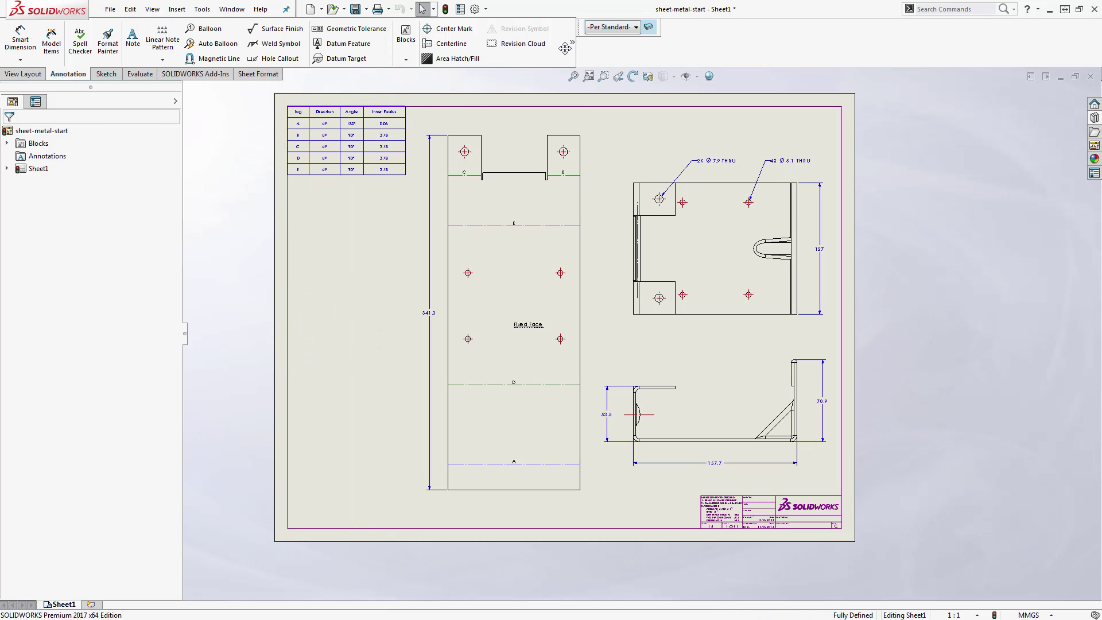
left_click(648, 27)
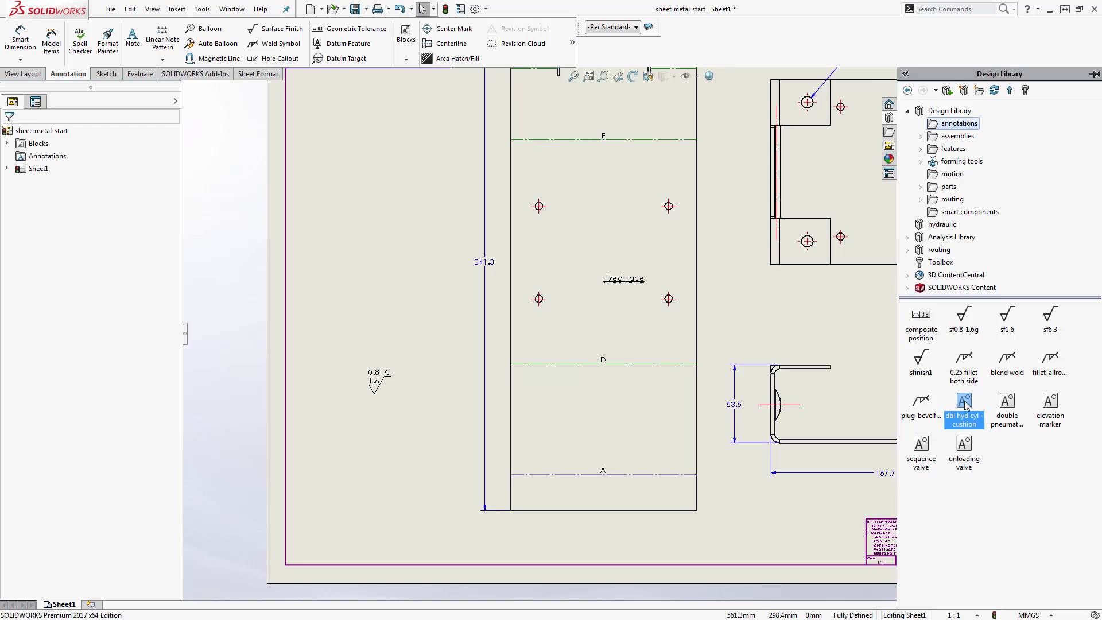
Insert the dbl hyd cyl - cushion block from the design library's annotations near the surface finish symbol beside the flat pattern
mouse_move(969, 403)
left_mouse_down()
mouse_move(669, 385)
mouse_move(380, 313)
left_mouse_up()
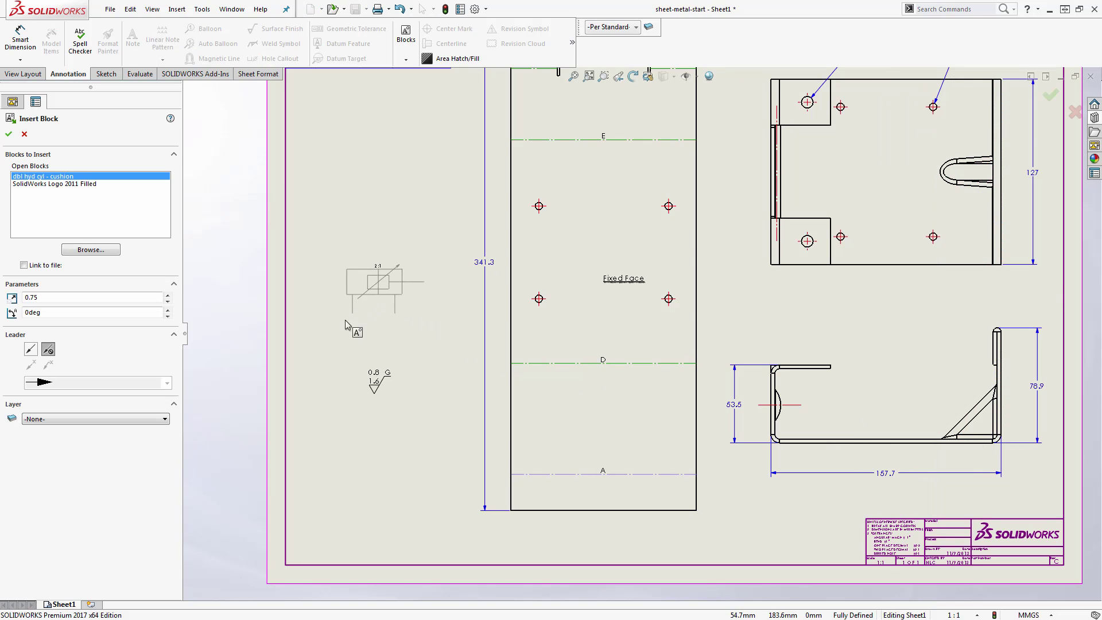
scroll(322, 338, "down", 3)
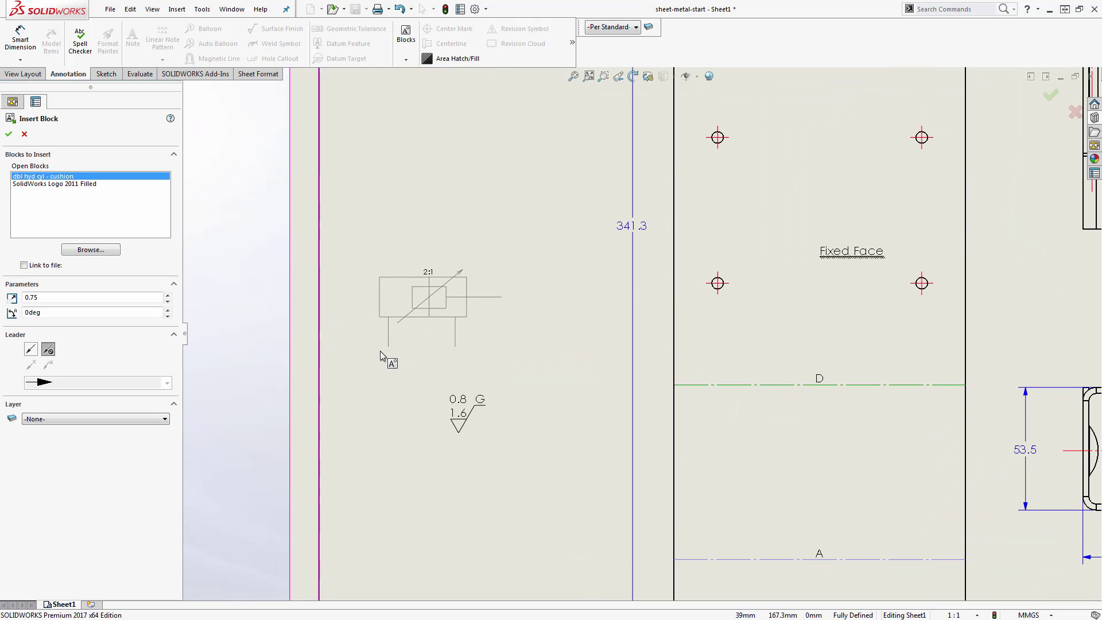
left_click(386, 369)
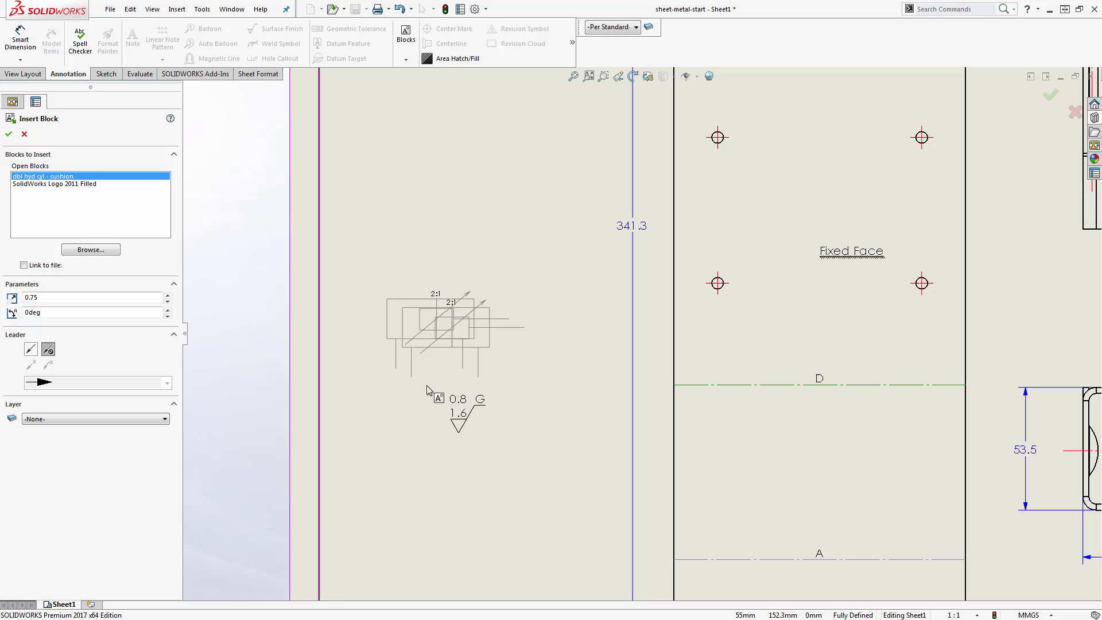
left_click(381, 418)
key("Escape")
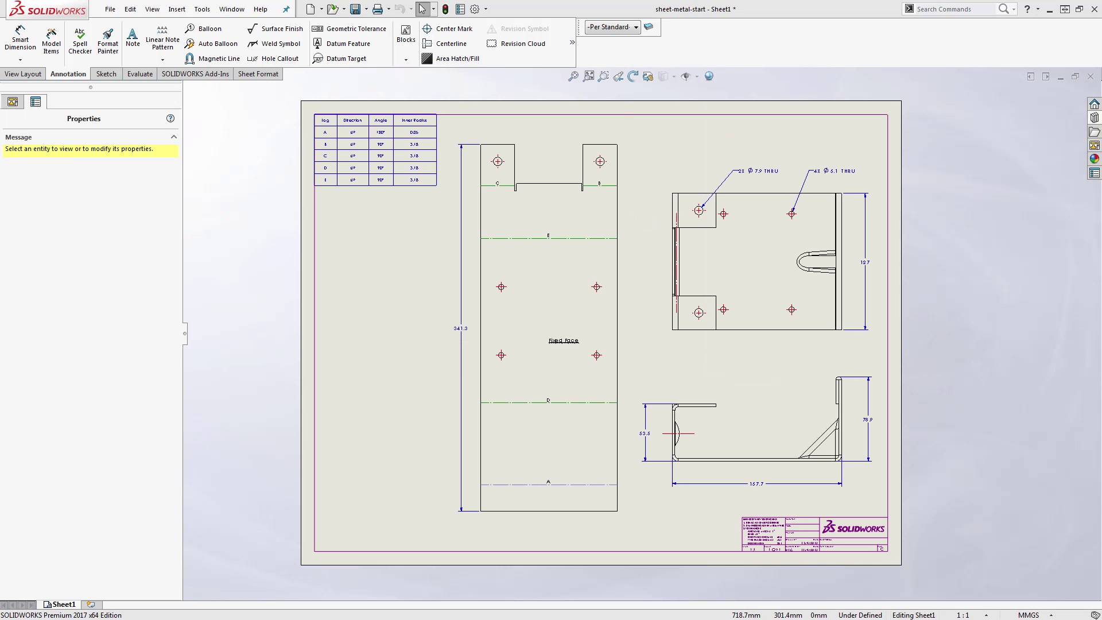
Give the drawing view with the hole callouts, above the side view, a custom scale of 1:2
left_click(752, 343)
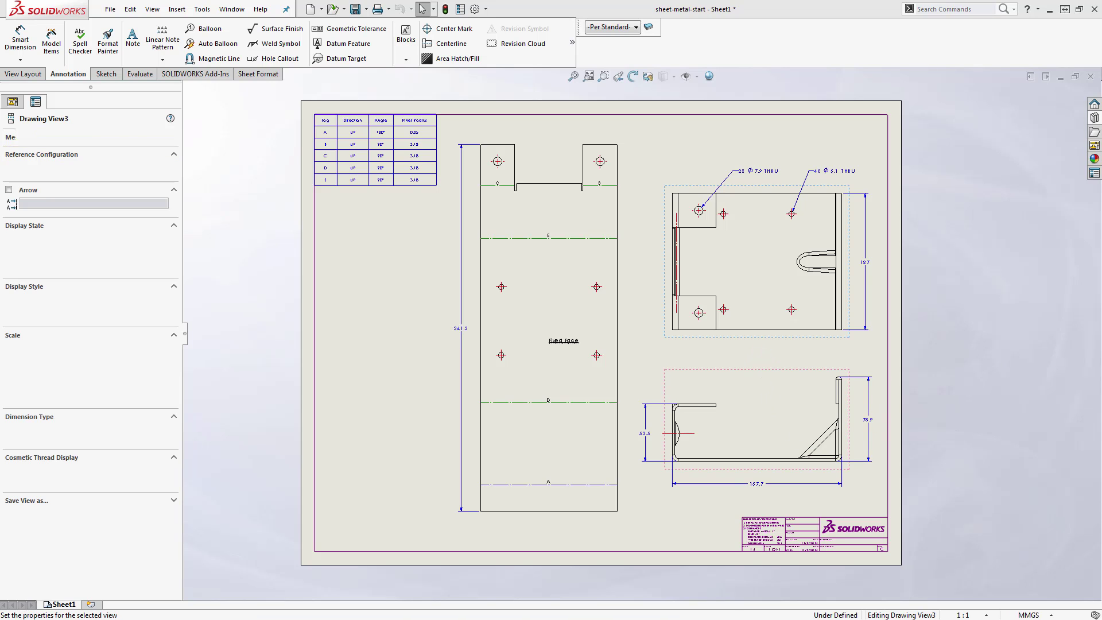
left_click(71, 368)
left_click(74, 382)
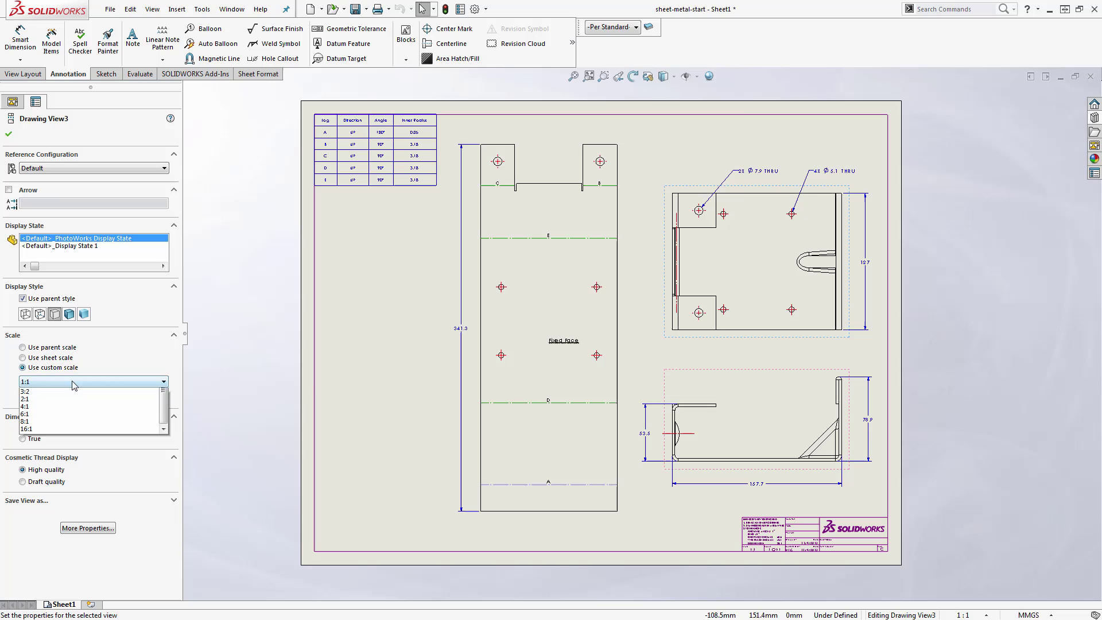
left_click(74, 405)
left_click(393, 291)
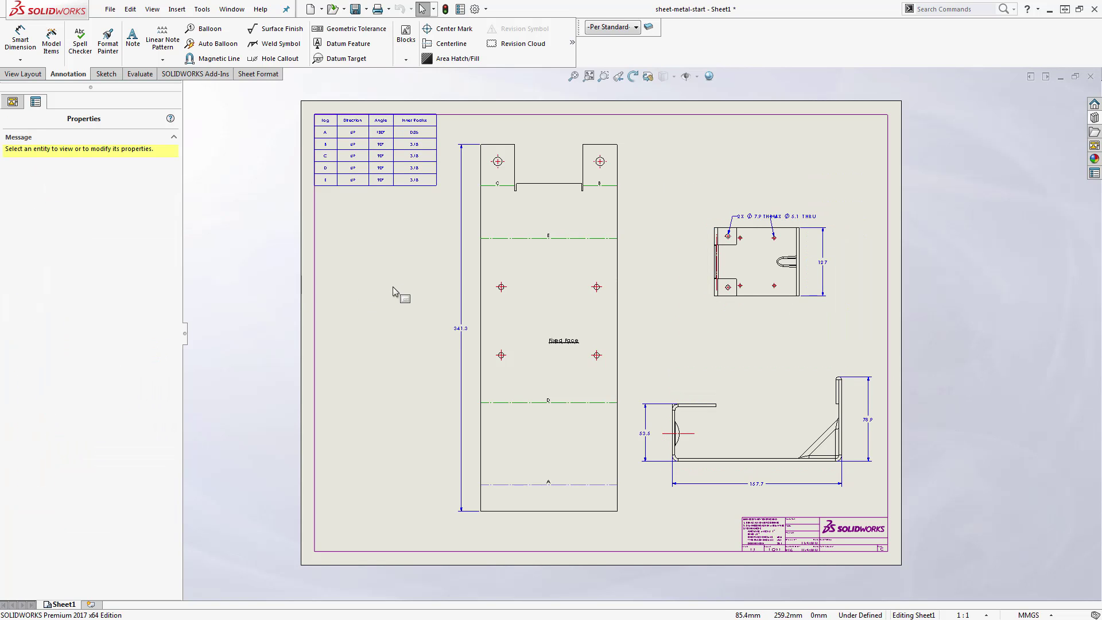
Start saving the drawing as sheet-metal-start.DXF in Dxf format and open its export options
left_click(366, 9)
left_click(370, 38)
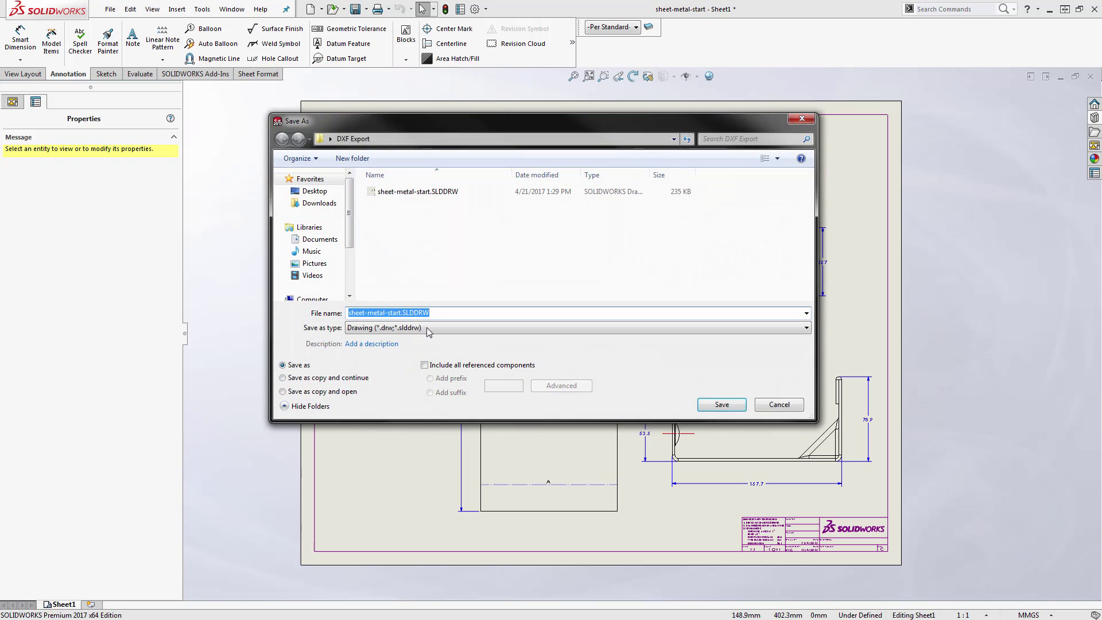
left_click(427, 329)
left_click(422, 365)
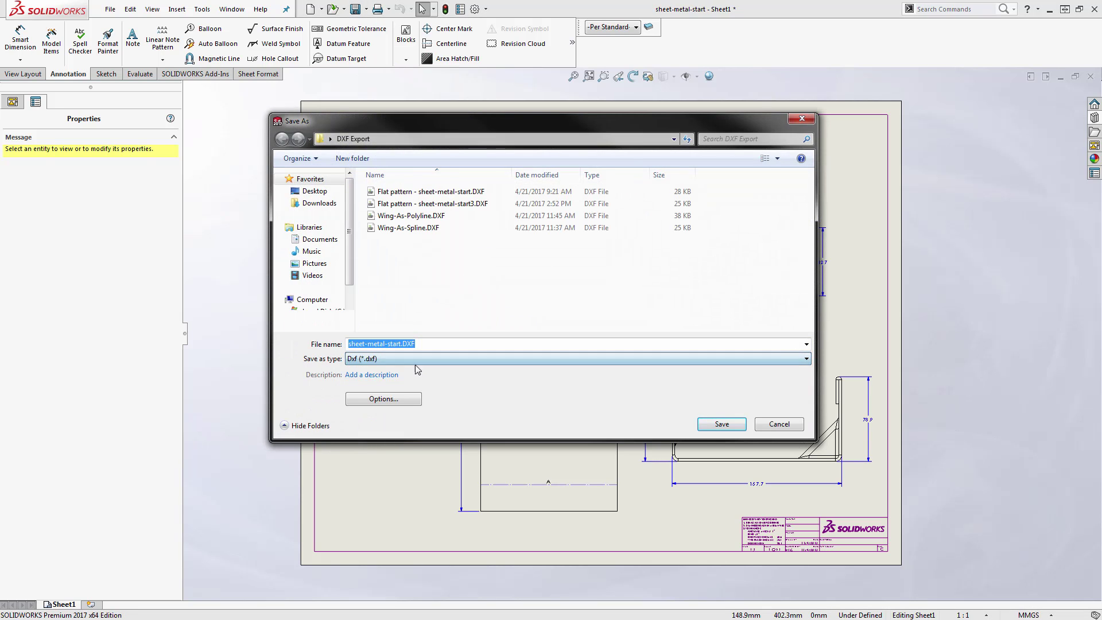
left_click(393, 396)
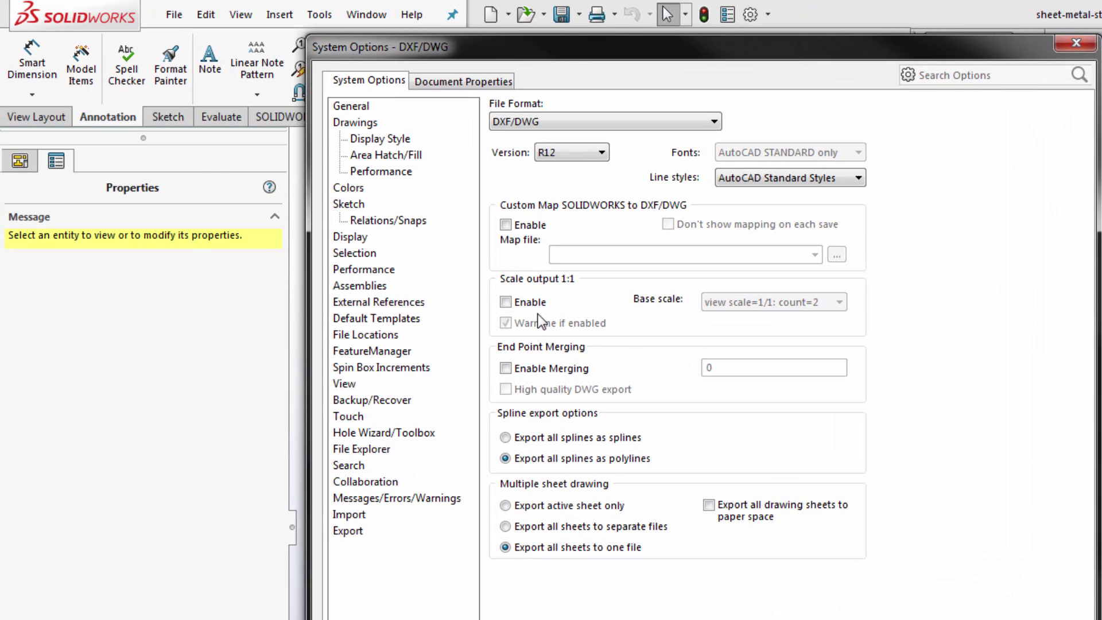
Enable 1:1 scale output for the DXF export with the 1/2 view scale as base scale
left_click(534, 303)
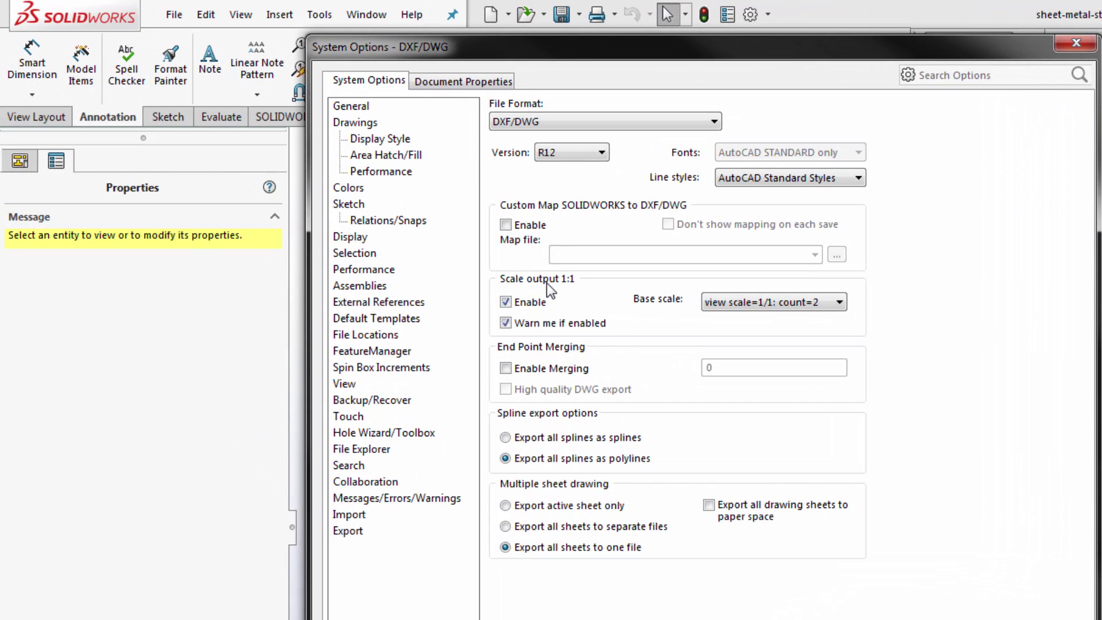
left_click(834, 302)
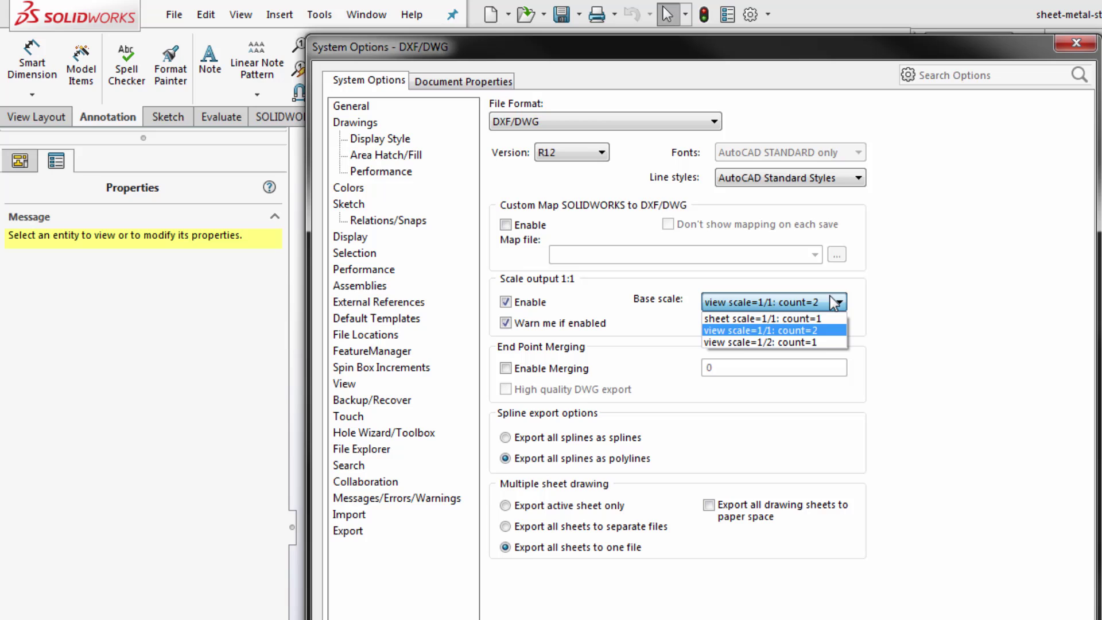
left_click(819, 342)
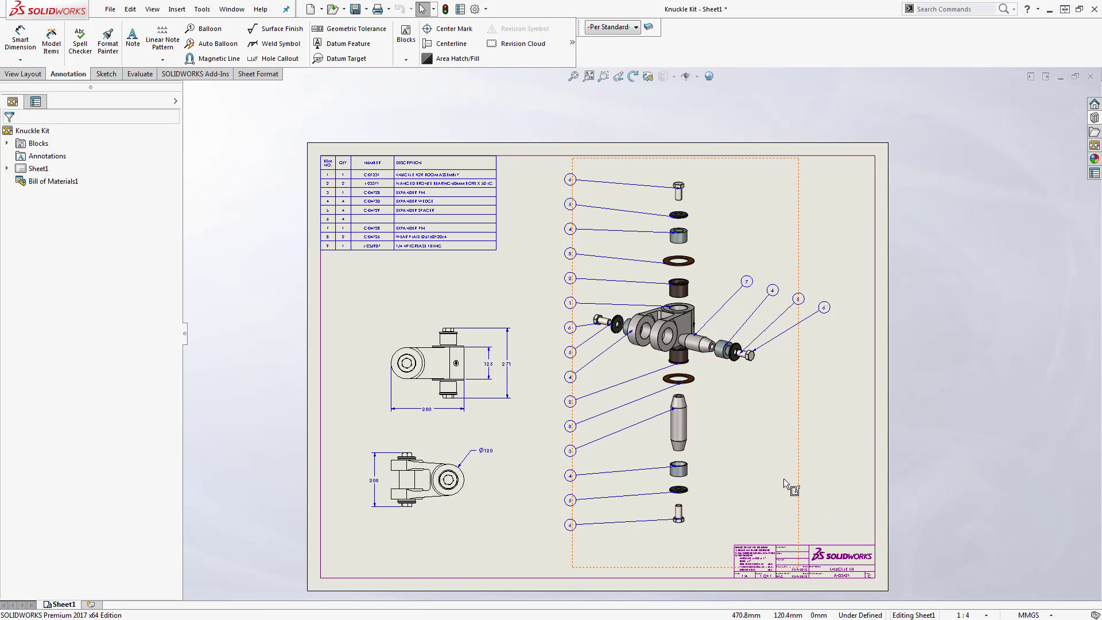
In the Knuckle Kit drawing, set the shaded exploded view's display style to High quality
left_click(721, 436)
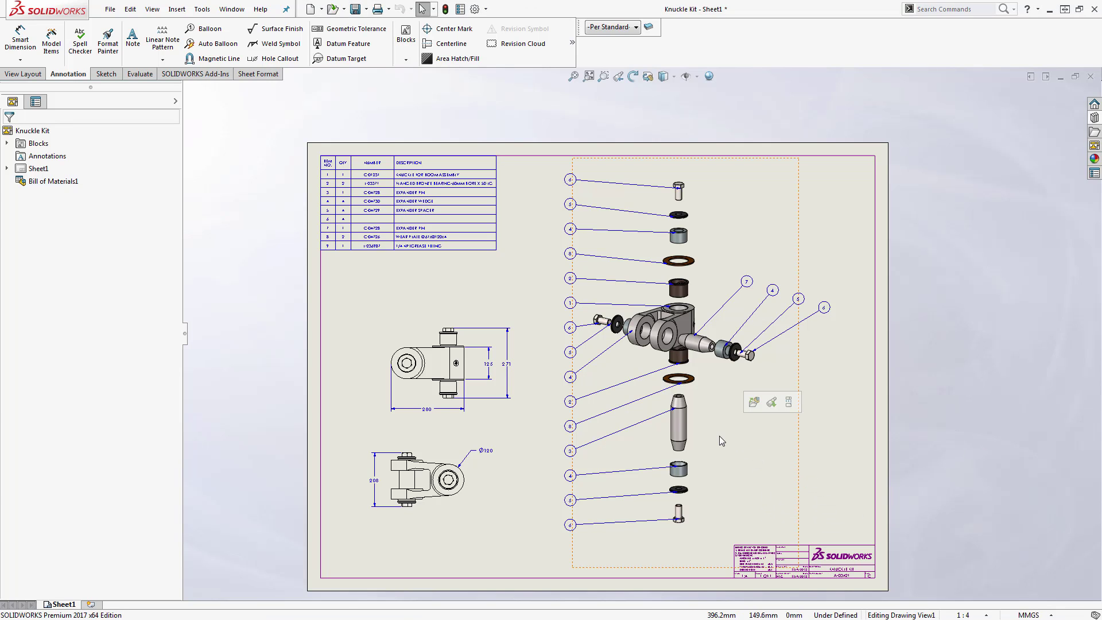
left_click(35, 102)
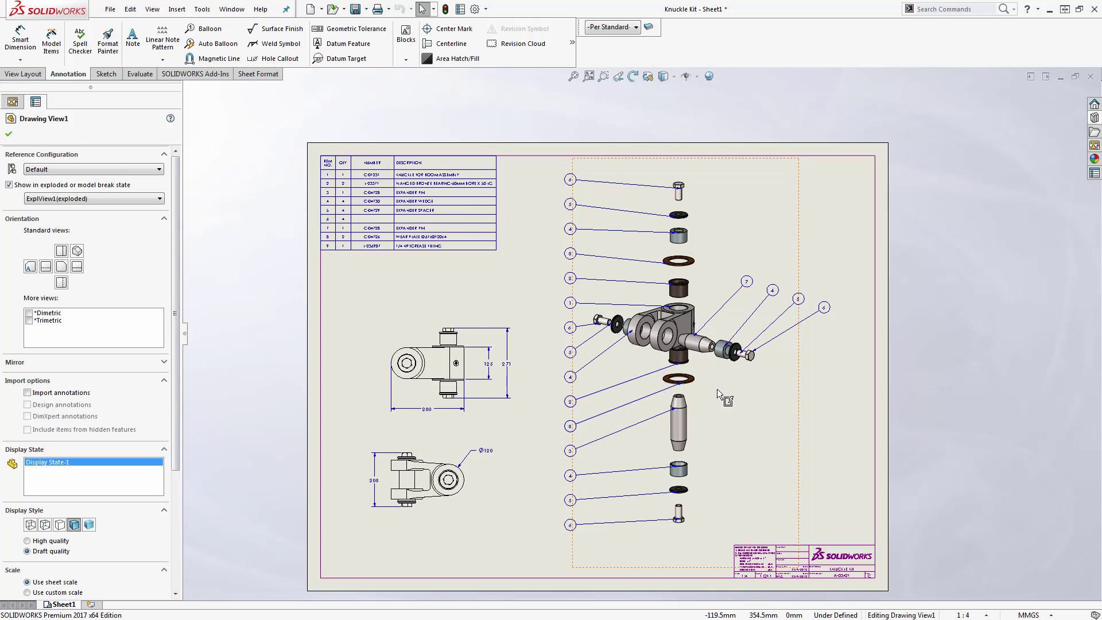
scroll(740, 370, "down", 4)
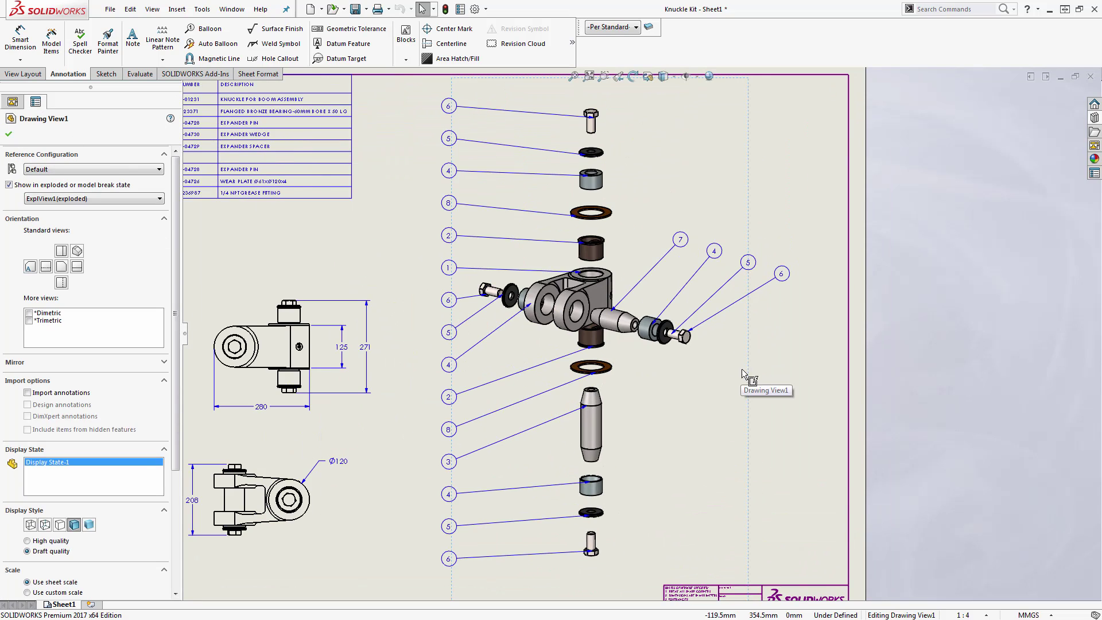
scroll(761, 380, "down", 1)
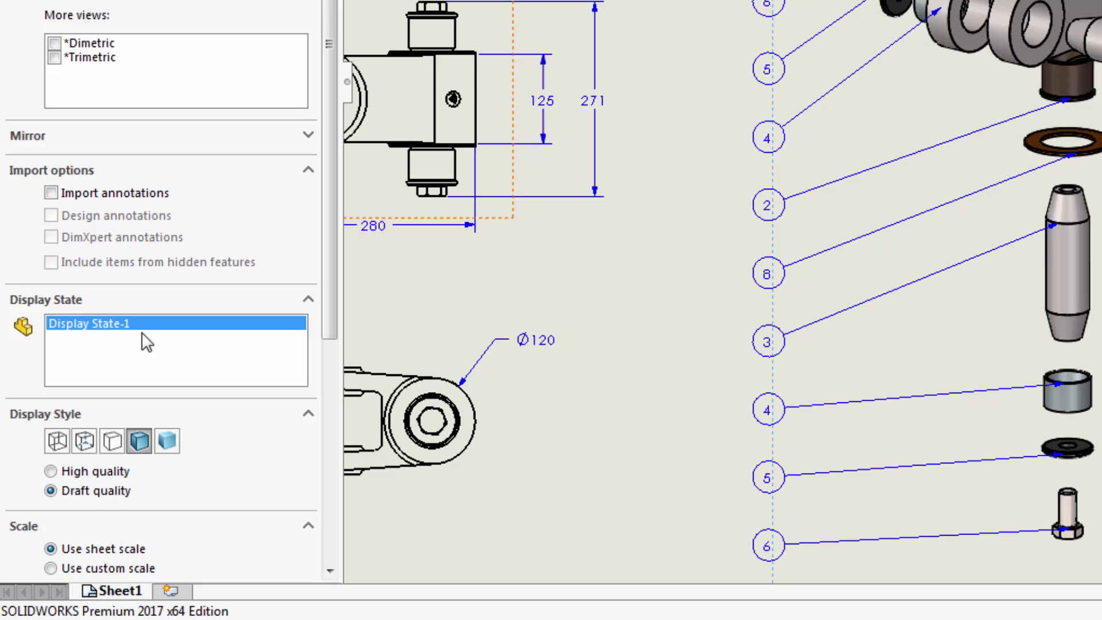
left_click(82, 473)
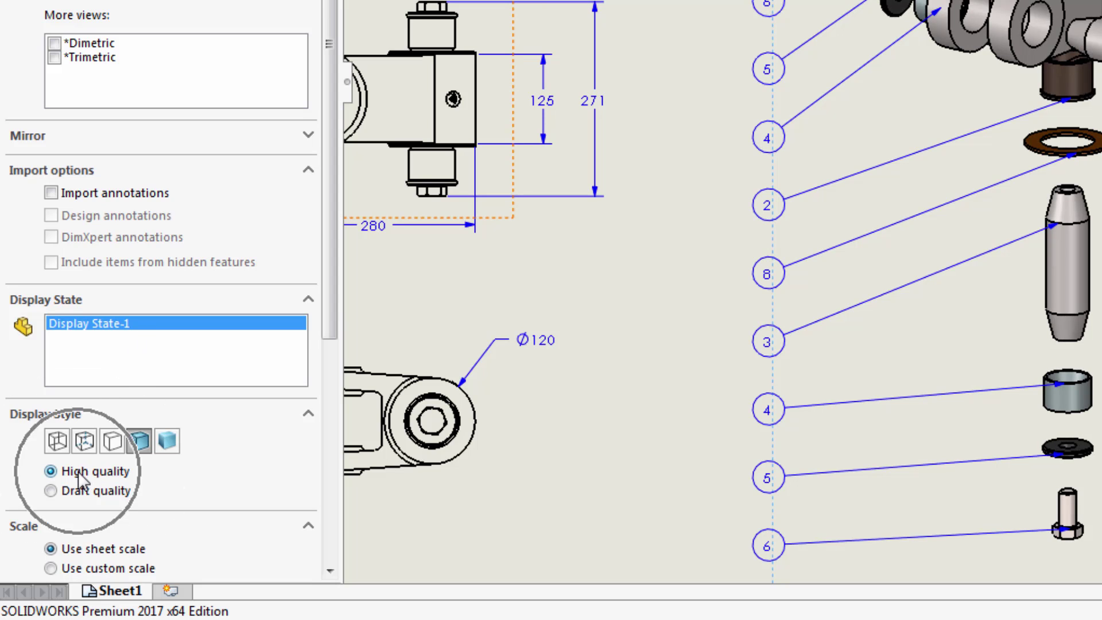